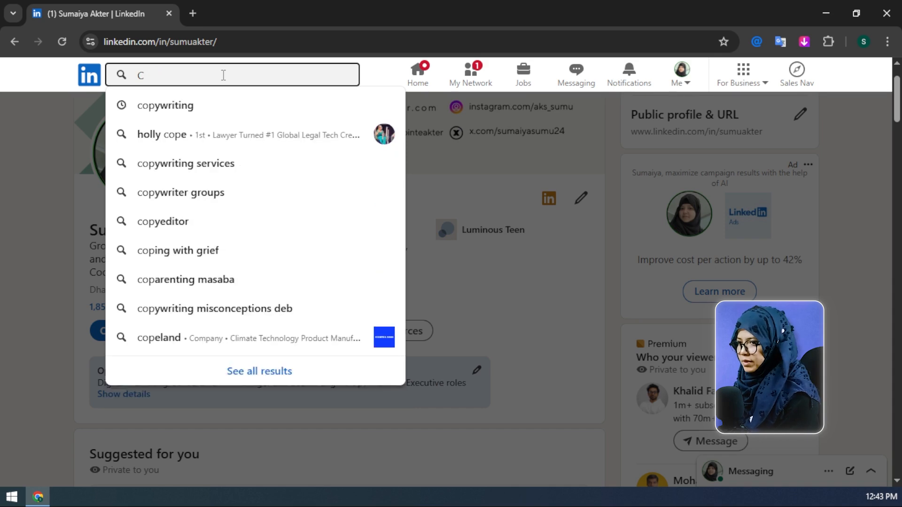
# - Search LinkedIn for "copywriting" and jump to the Services section of the results
pyautogui.write('Cop')
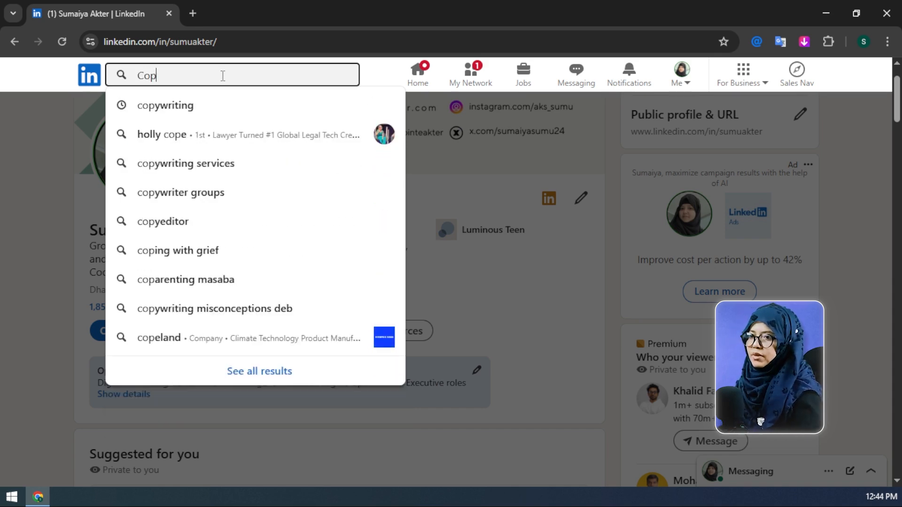
pyautogui.click(160, 107)
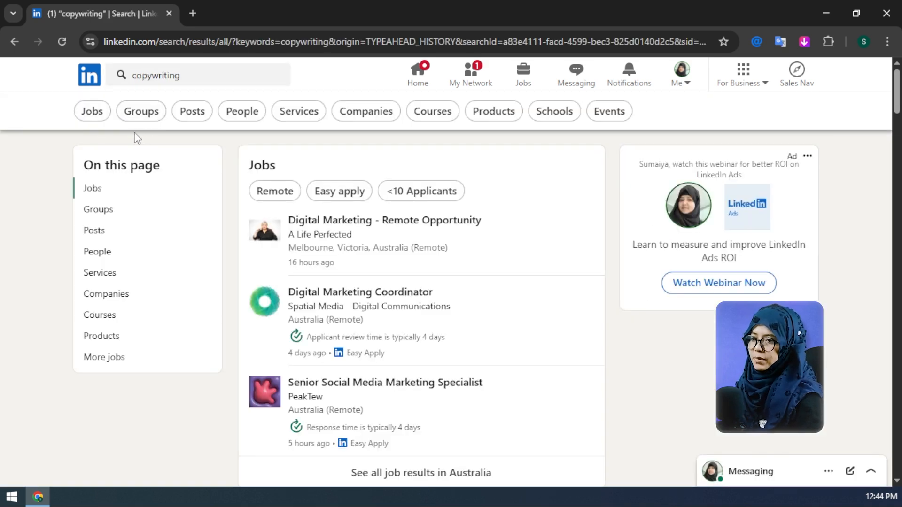
pyautogui.scroll(-1, 108, 183)
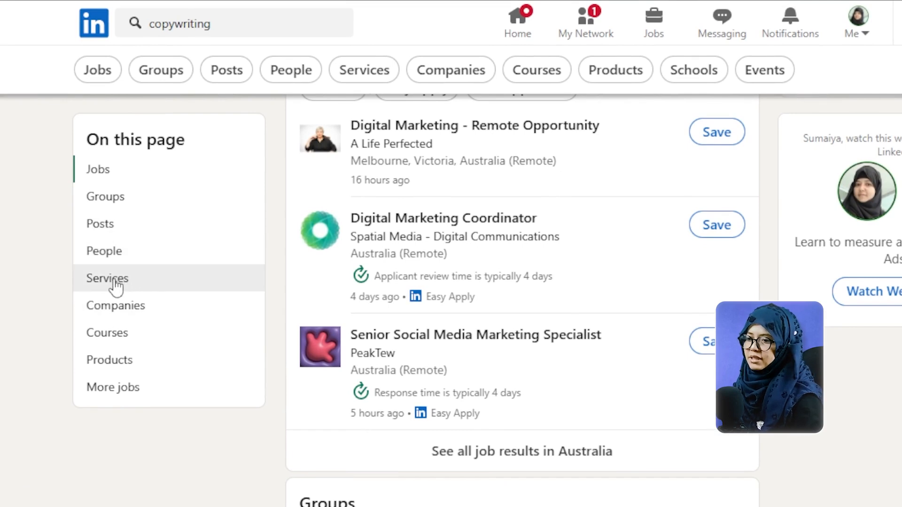
pyautogui.click(135, 282)
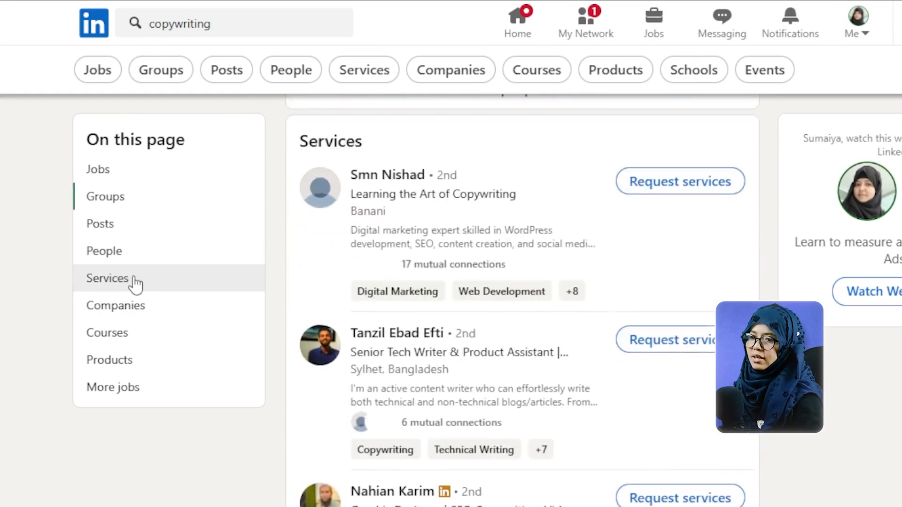
# - Look over the People and Posts sections of the copywriting results, then return to the Services section
pyautogui.scroll(5, 135, 282)
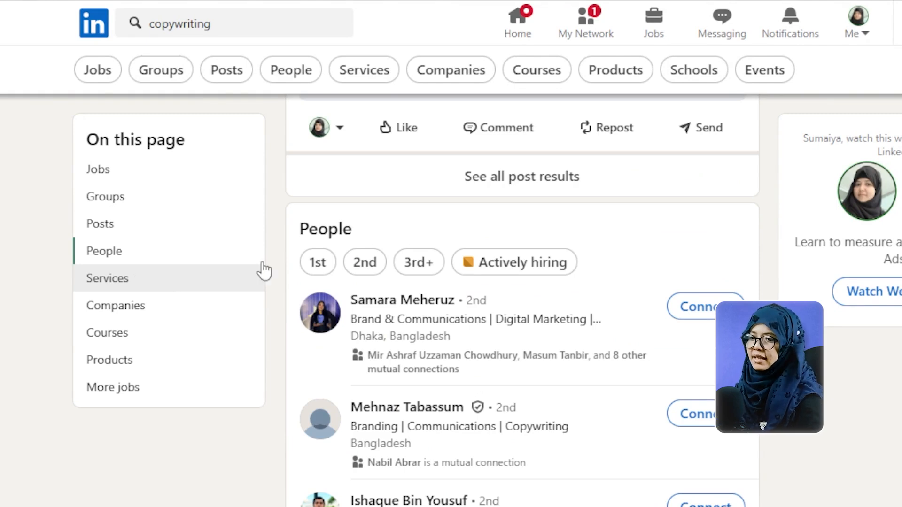
pyautogui.scroll(6, 416, 219)
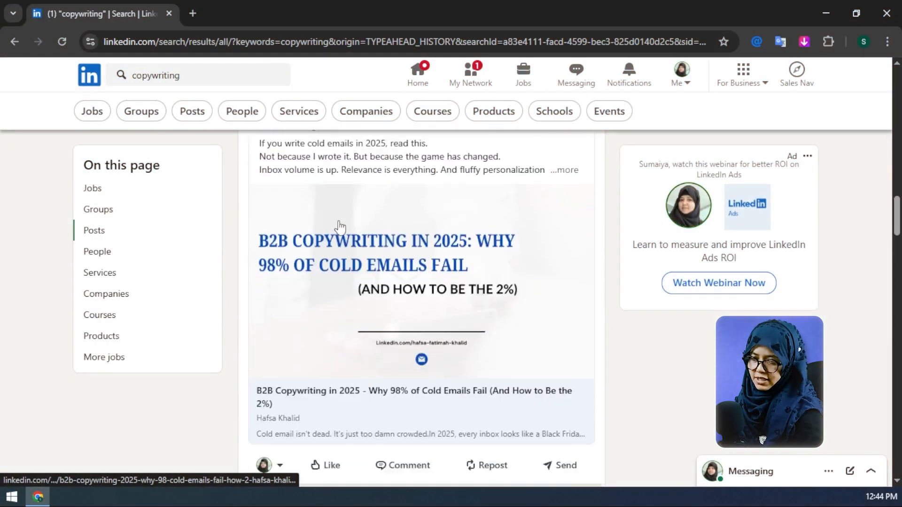
pyautogui.scroll(-5, 319, 235)
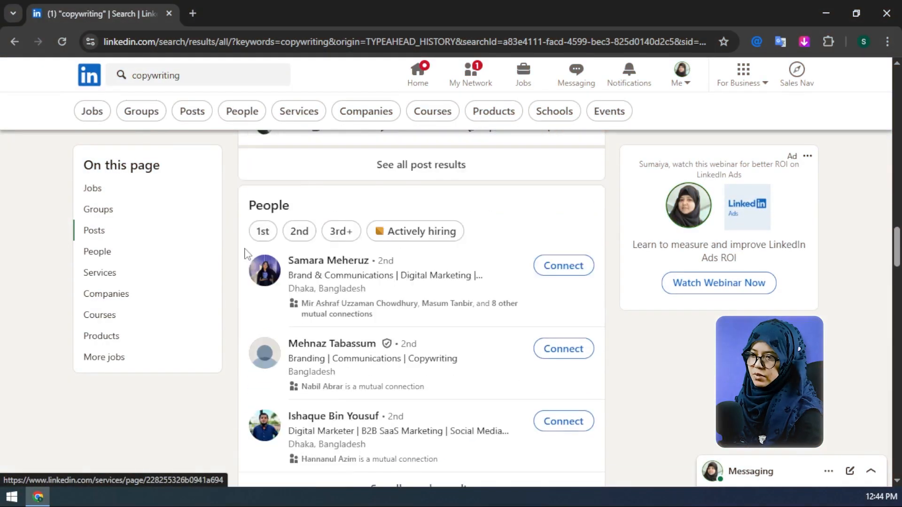
pyautogui.click(120, 272)
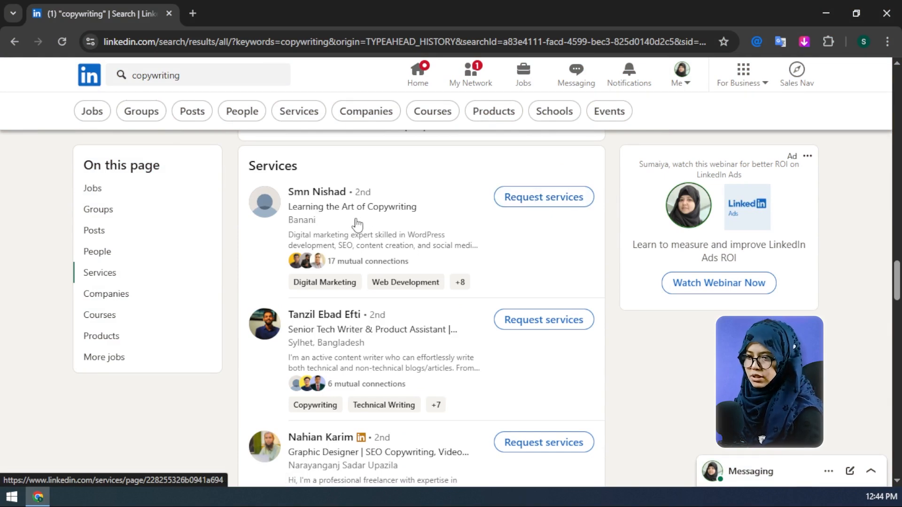
# - Open the full list of copywriting service results and look through the providers offering to take service requests
pyautogui.scroll(-5, 356, 225)
pyautogui.click(428, 300)
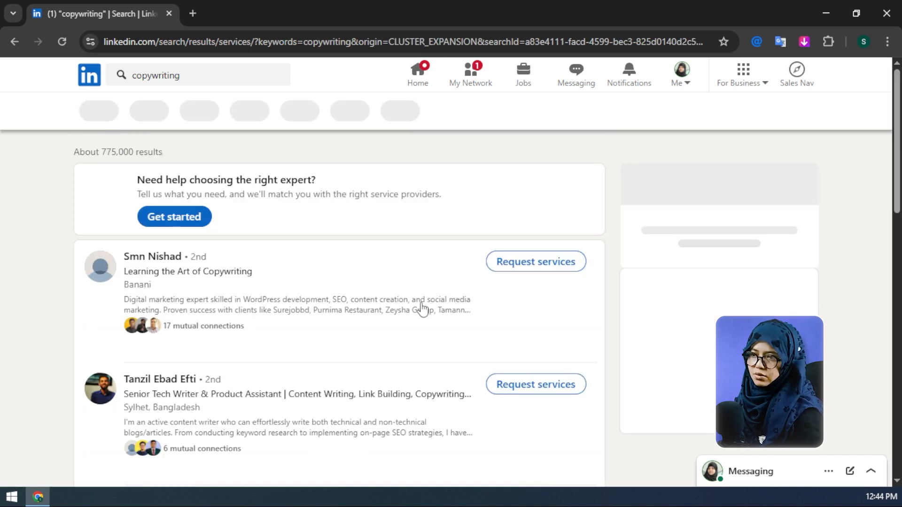
pyautogui.scroll(-7, 323, 284)
pyautogui.scroll(-3, 323, 283)
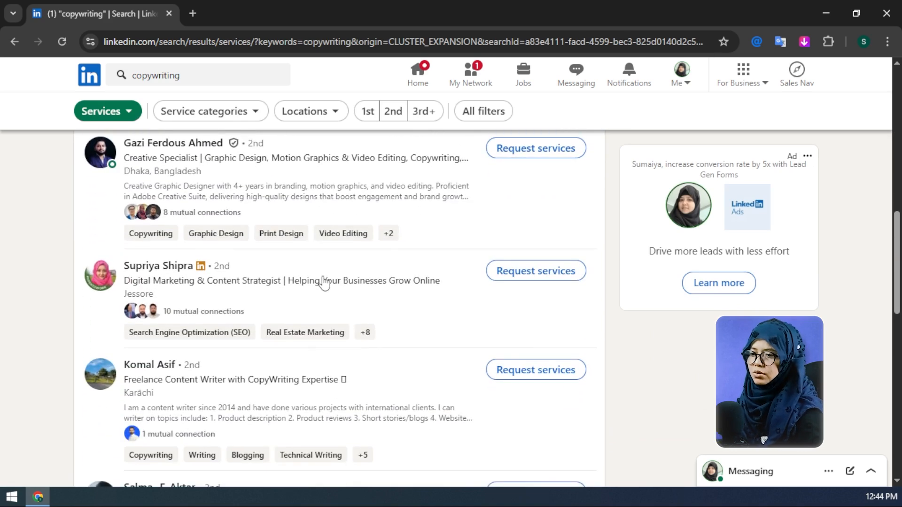
pyautogui.scroll(-5, 323, 282)
pyautogui.scroll(4, 323, 282)
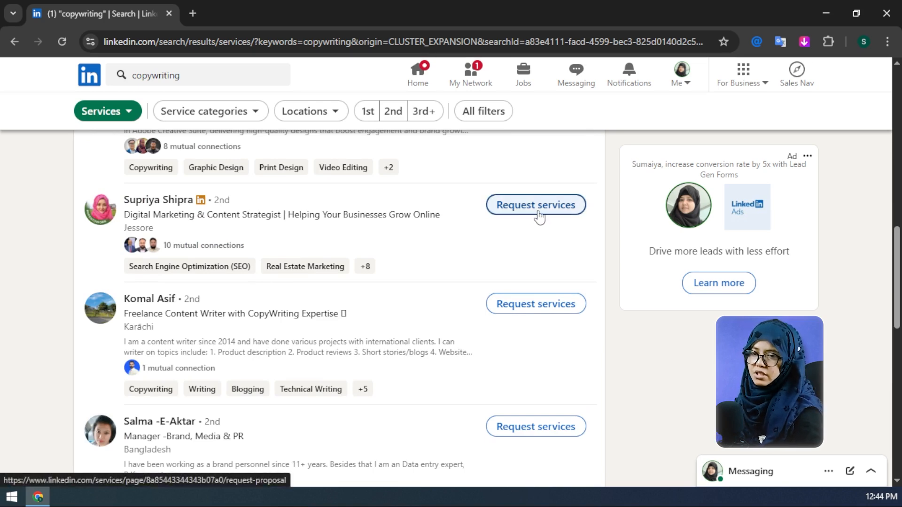
# - Return to the LinkedIn home feed and refresh it
pyautogui.click(93, 94)
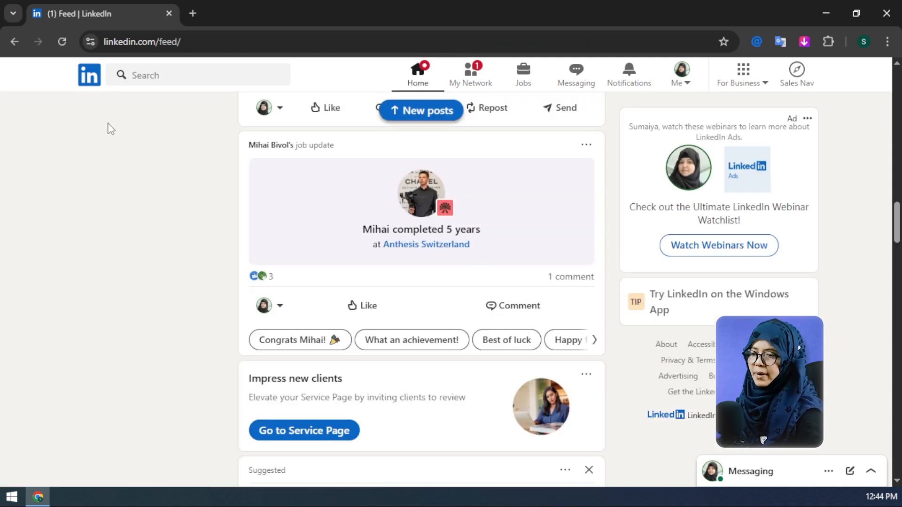
pyautogui.click(88, 87)
pyautogui.scroll(-2, 223, 147)
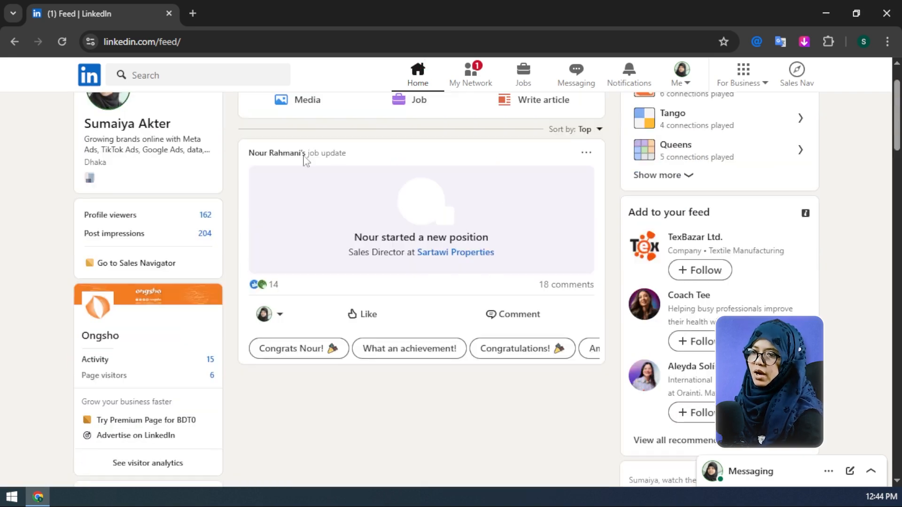
pyautogui.scroll(3, 208, 235)
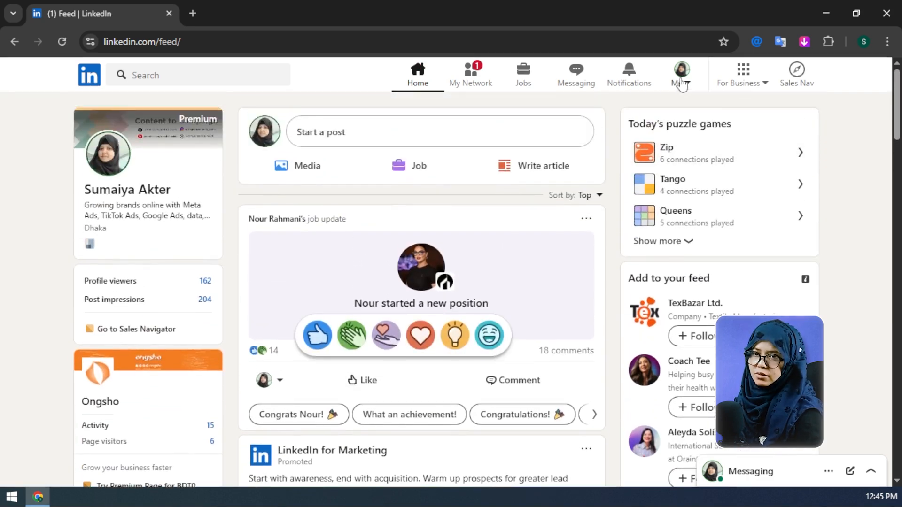
# - Open the account's own profile and show all of its services on the service page
pyautogui.click(681, 85)
pyautogui.click(642, 120)
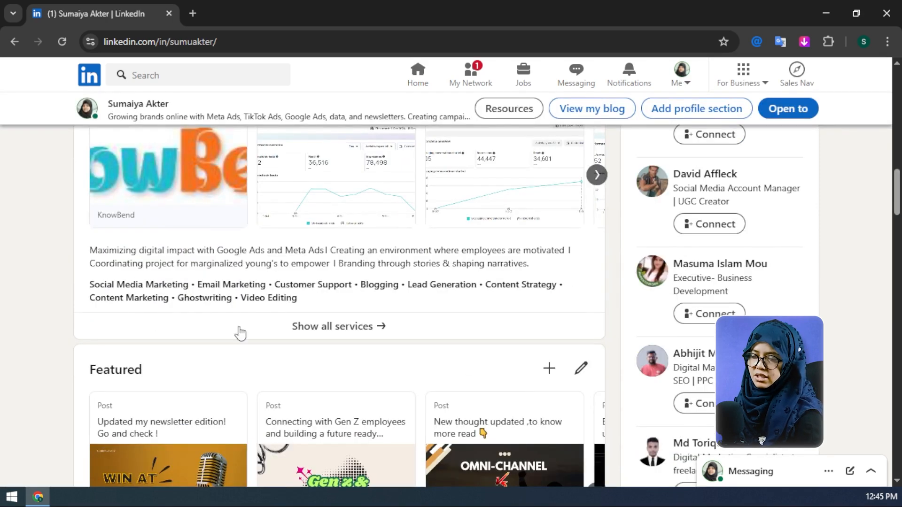
pyautogui.click(343, 329)
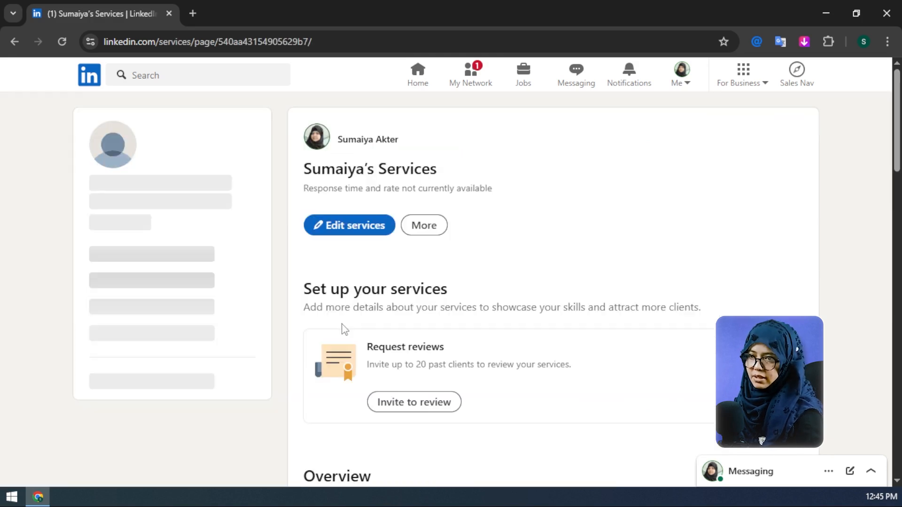
pyautogui.scroll(-1, 329, 277)
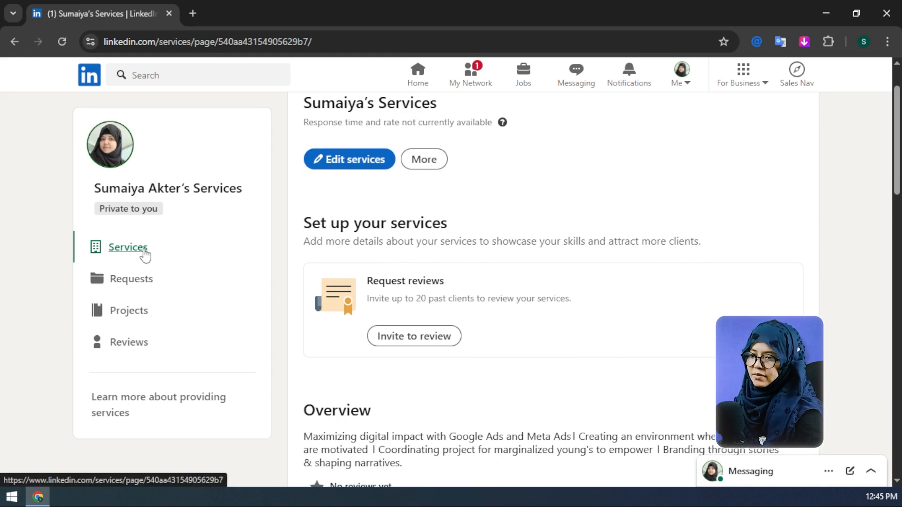
# - Open the service page's client requests and look through the premium requests down to the direct requests
pyautogui.click(149, 290)
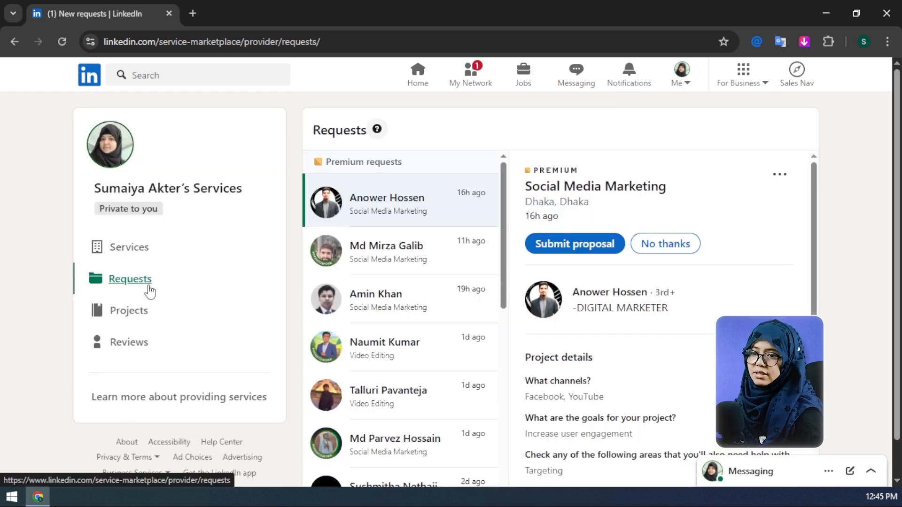
pyautogui.scroll(-9, 427, 276)
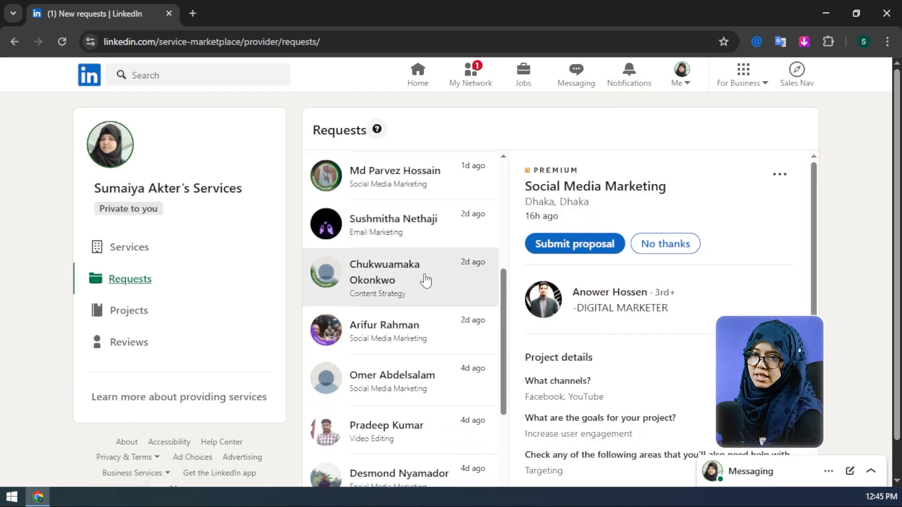
pyautogui.scroll(10, 418, 284)
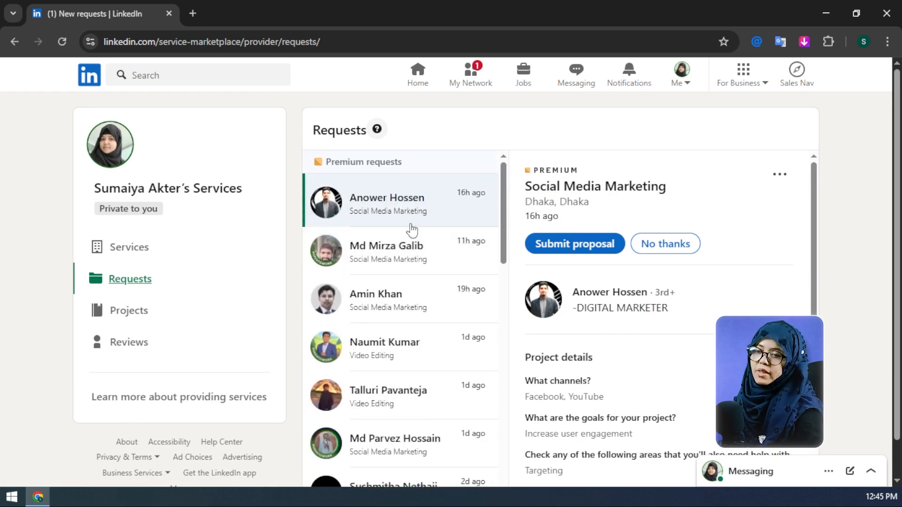
pyautogui.scroll(-7, 418, 181)
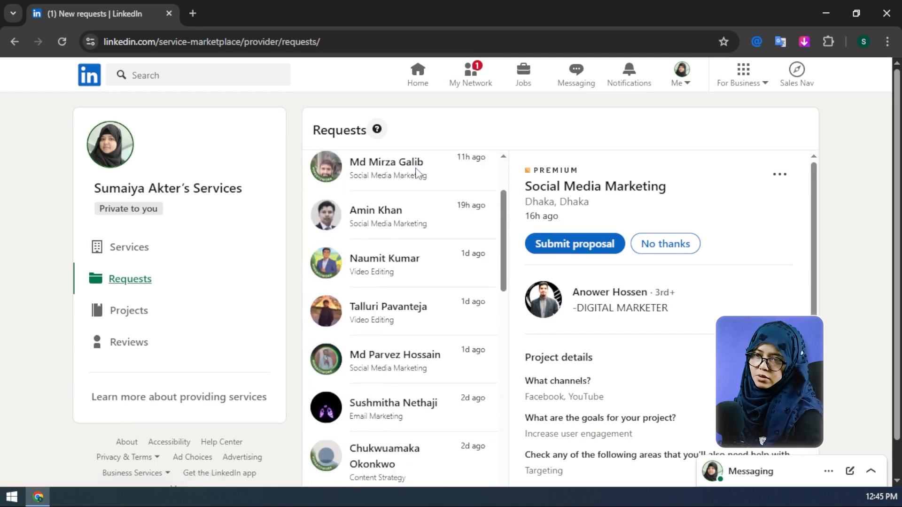
pyautogui.scroll(-12, 416, 174)
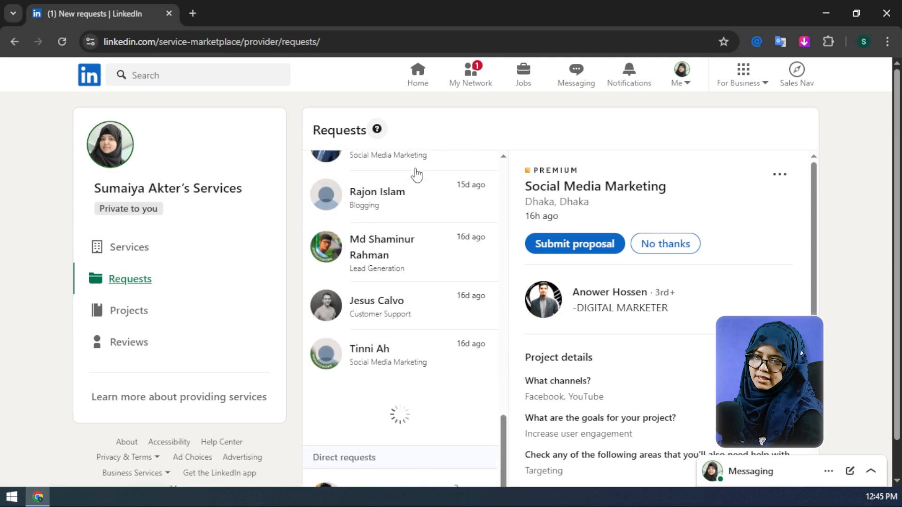
pyautogui.scroll(-12, 411, 188)
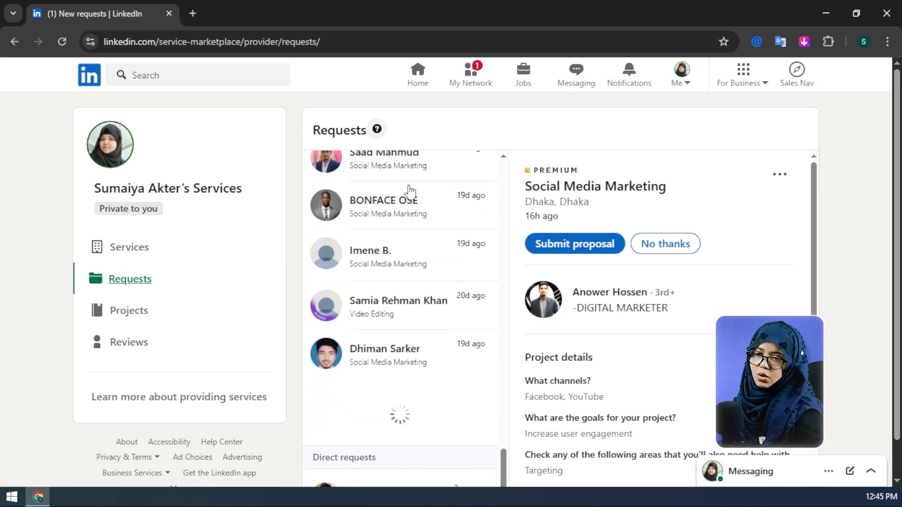
pyautogui.scroll(6, 409, 190)
pyautogui.scroll(5, 408, 190)
pyautogui.scroll(-15, 408, 192)
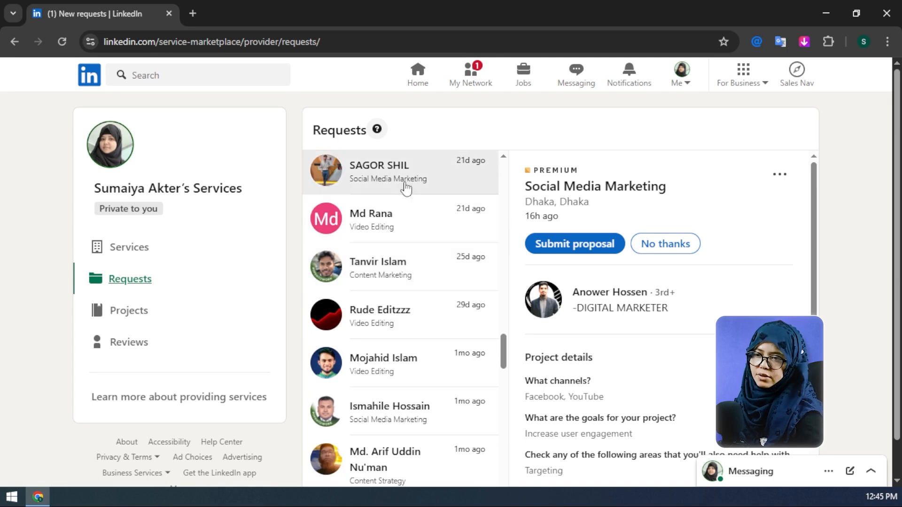
pyautogui.scroll(-5, 404, 188)
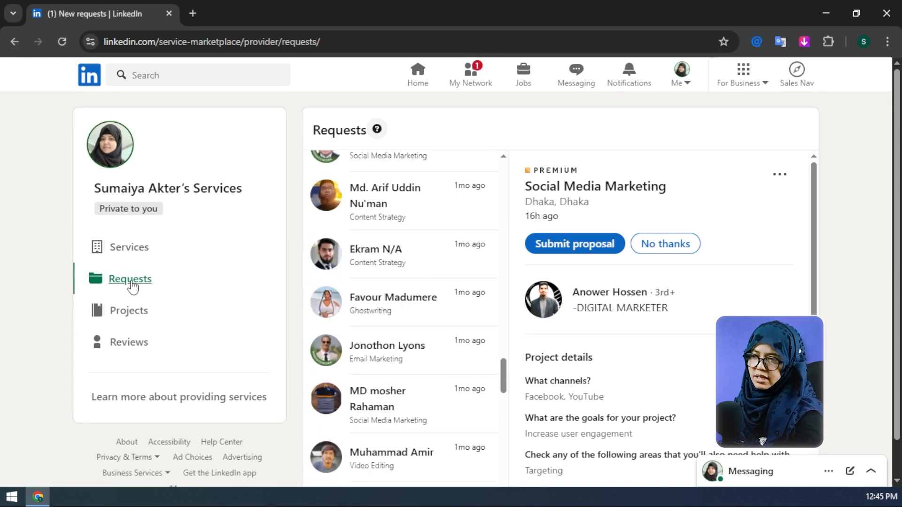
pyautogui.scroll(-20, 368, 253)
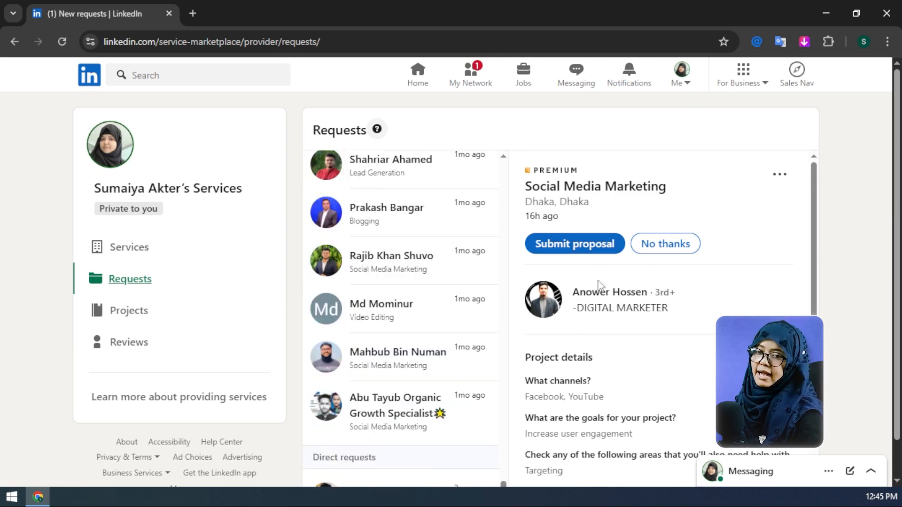
# - Examine the project details of the selected Social Media Marketing request, including channels, goals, scope and deadline
pyautogui.scroll(-2, 582, 329)
pyautogui.scroll(-1, 581, 290)
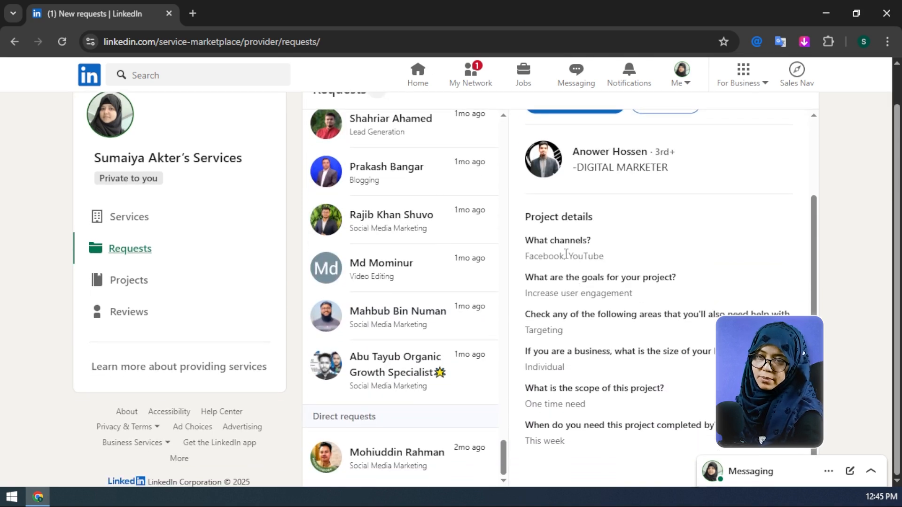
pyautogui.scroll(2, 614, 254)
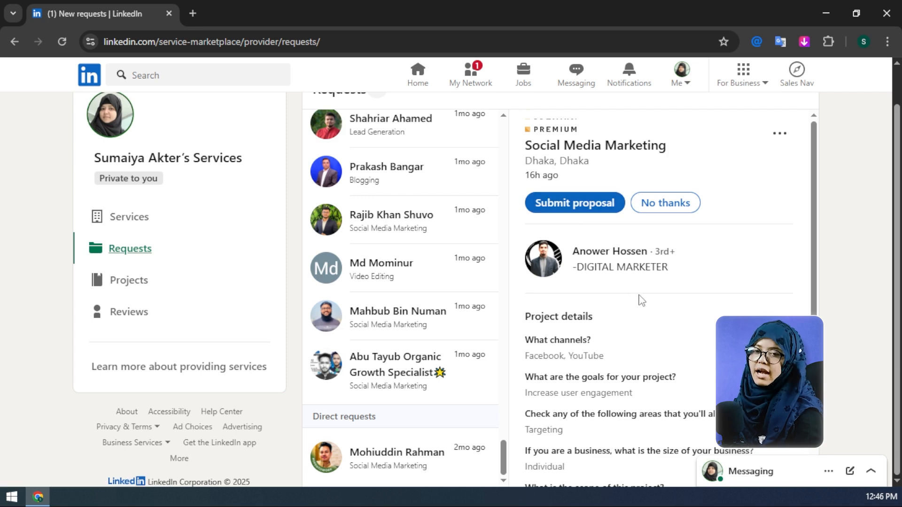
pyautogui.scroll(-2, 567, 240)
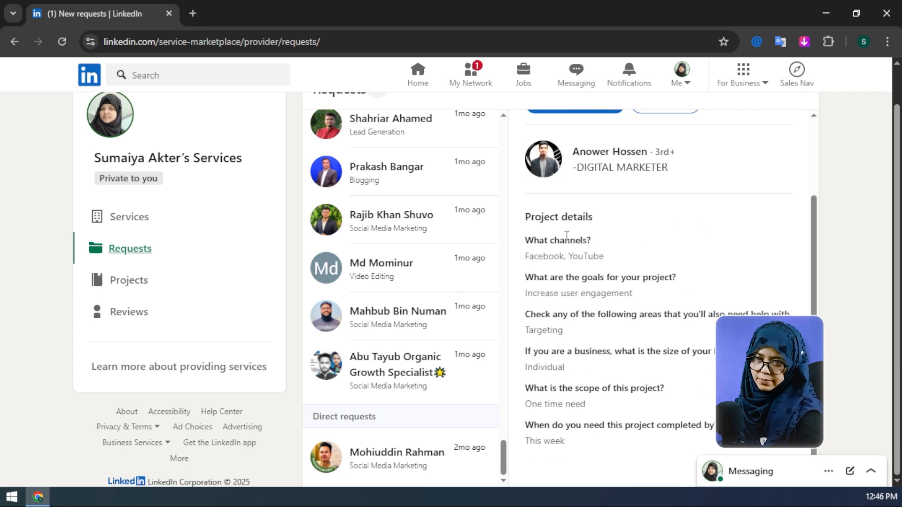
pyautogui.scroll(3, 586, 334)
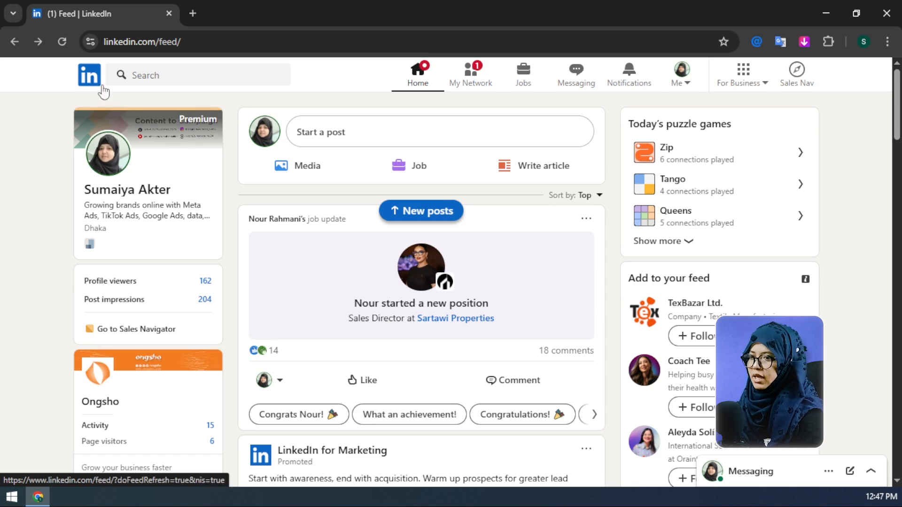
# - Rerun the recent "copywriting" search from the home feed, close the suggestions and go to the Services results
pyautogui.click(207, 73)
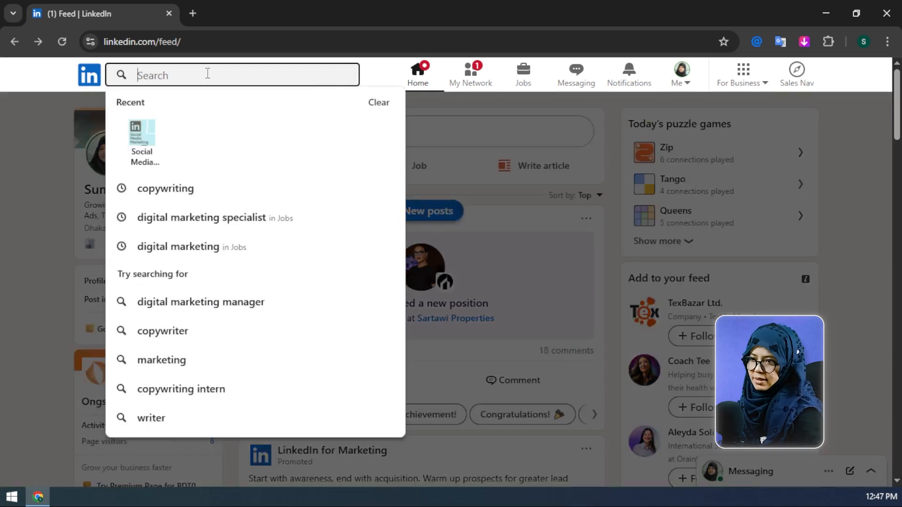
pyautogui.click(182, 197)
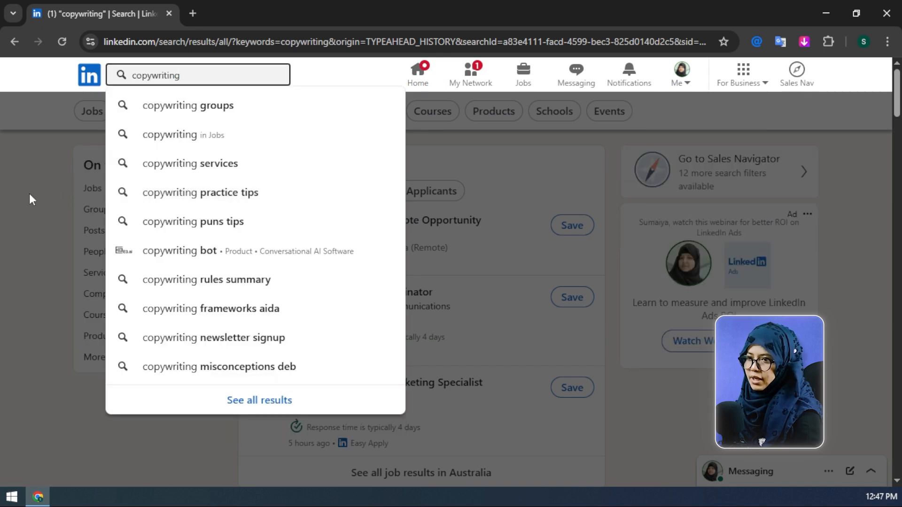
pyautogui.click(47, 226)
pyautogui.click(129, 281)
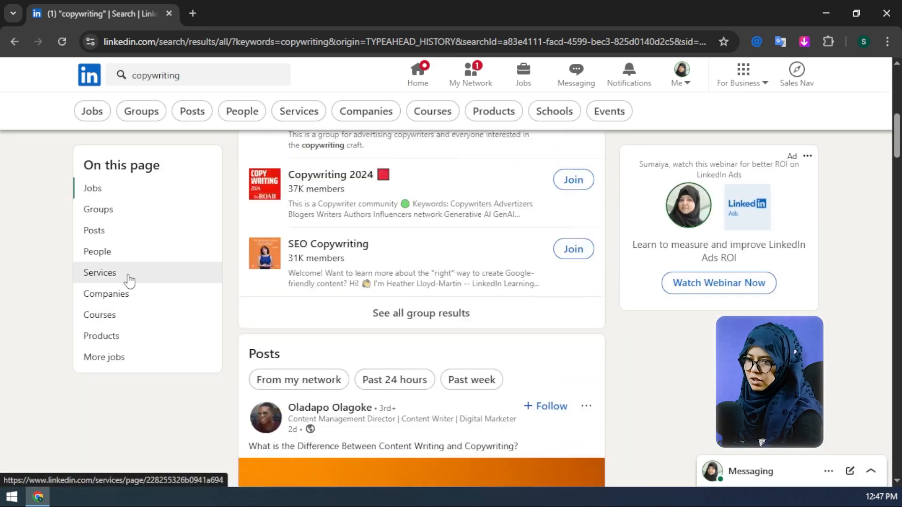
# - Look through the copywriting service providers previewed in the Services section
pyautogui.scroll(4, 557, 239)
pyautogui.scroll(-4, 556, 239)
pyautogui.scroll(2, 539, 242)
pyautogui.scroll(-3, 537, 242)
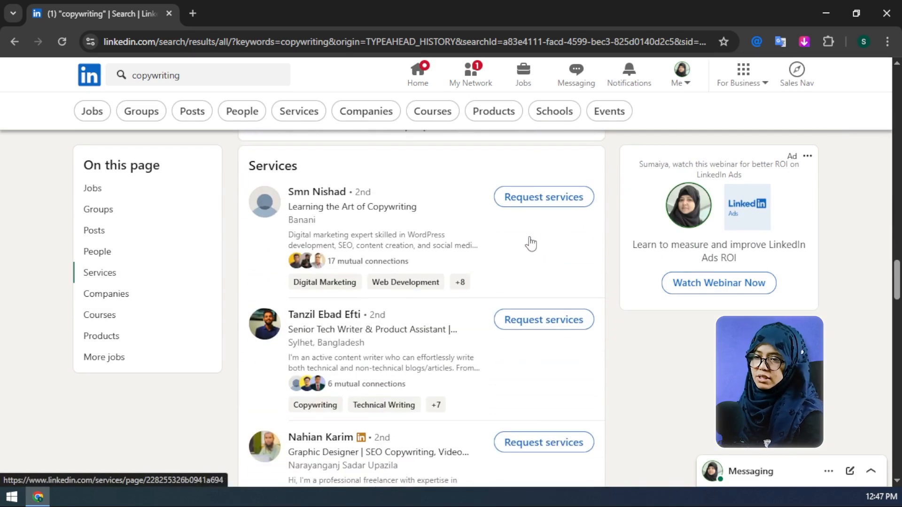
pyautogui.scroll(-2, 539, 240)
pyautogui.scroll(2, 518, 240)
pyautogui.scroll(-3, 522, 245)
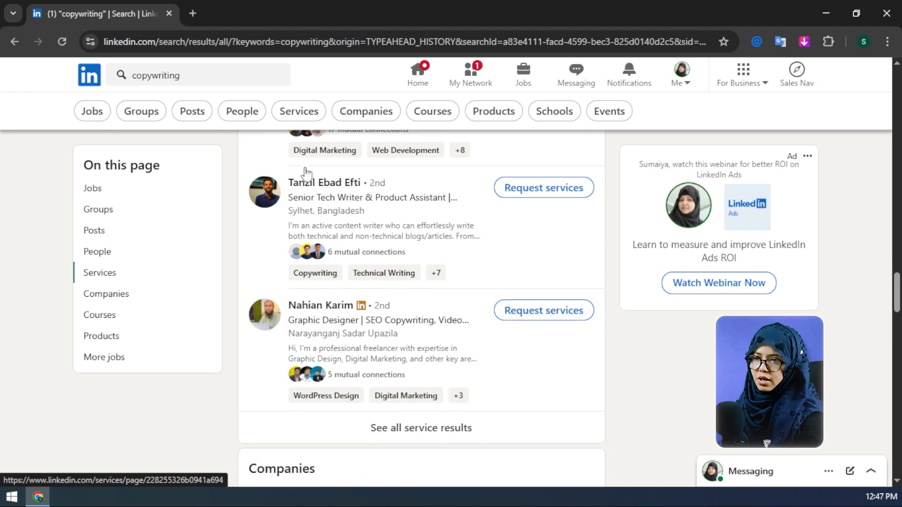
# - Start a service request to the Senior Tech Writer in the copywriting results, choosing Blogging as the service and Other as the industry
pyautogui.click(556, 191)
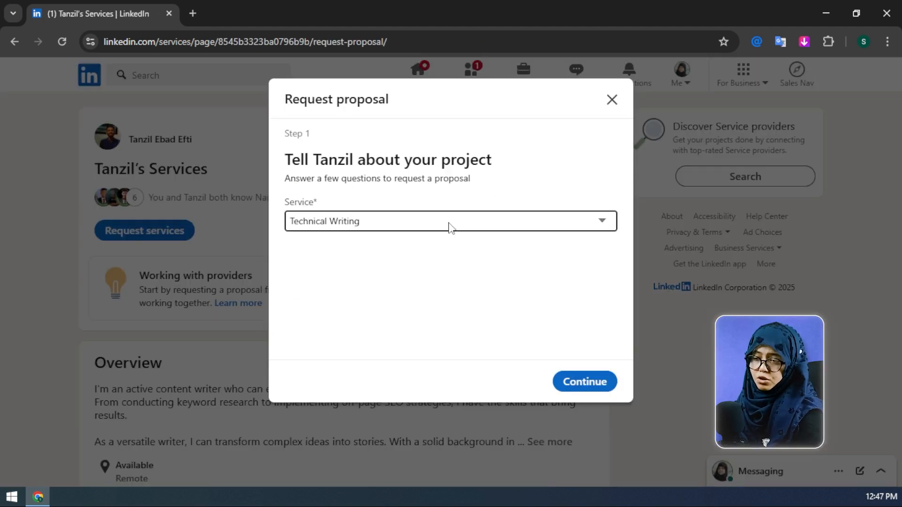
pyautogui.click(462, 227)
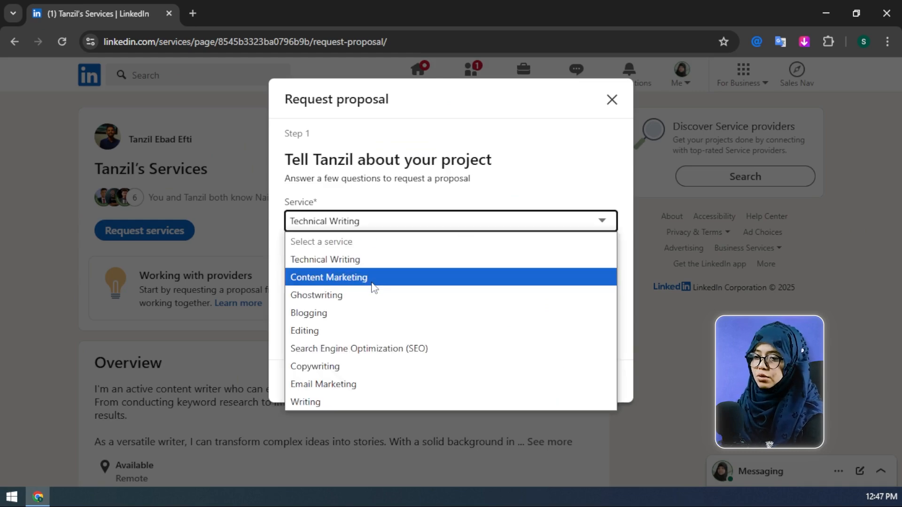
pyautogui.click(371, 312)
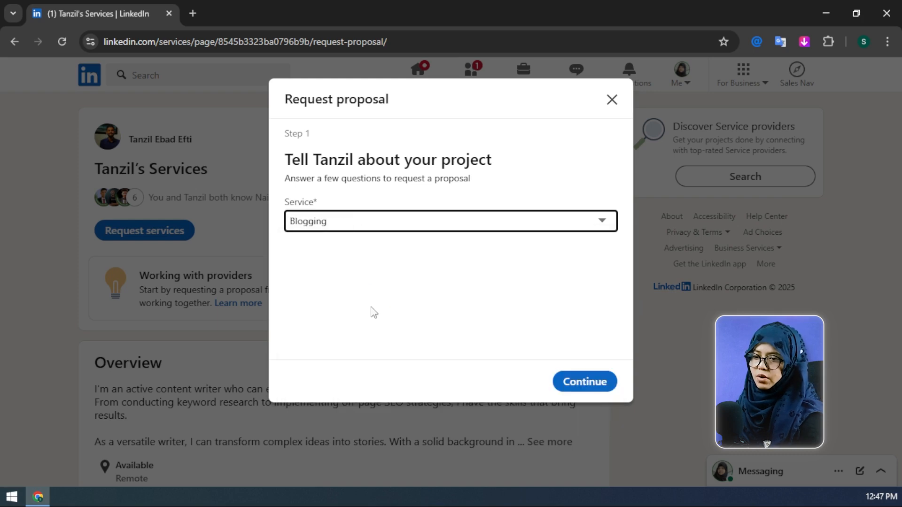
pyautogui.click(601, 382)
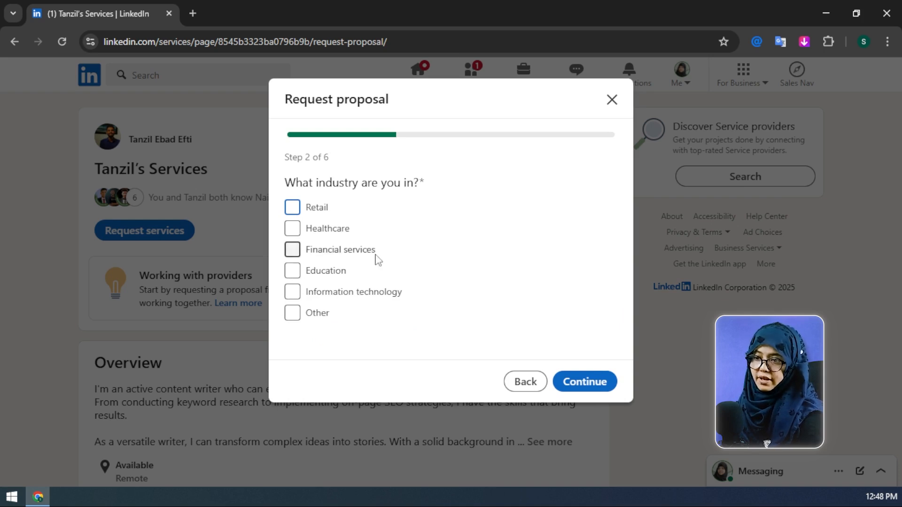
pyautogui.click(293, 313)
pyautogui.click(605, 386)
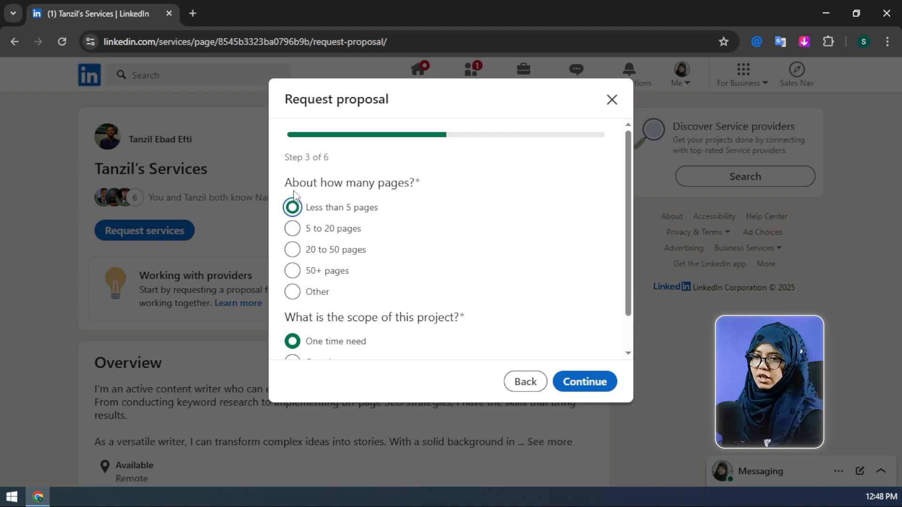
# - Answer Other for the number of pages, the project scope and the completion date, continuing to the project description
pyautogui.click(293, 292)
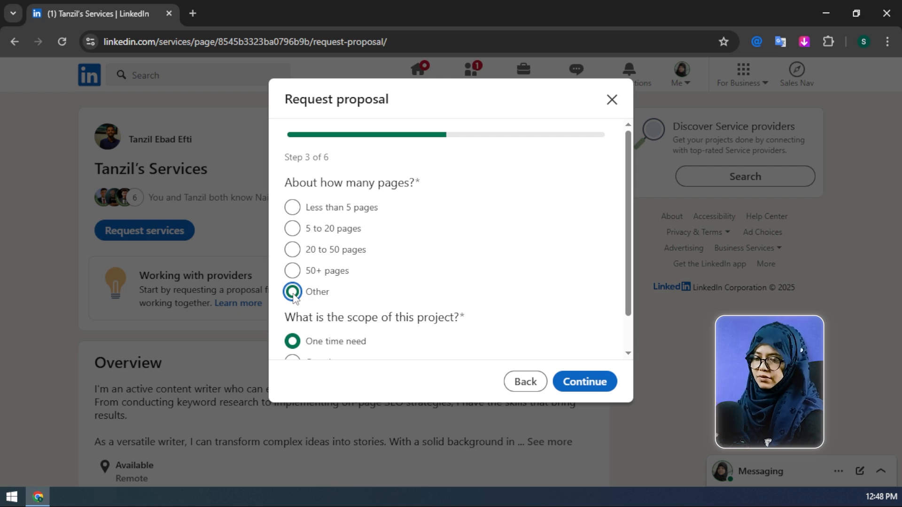
pyautogui.scroll(-1, 453, 269)
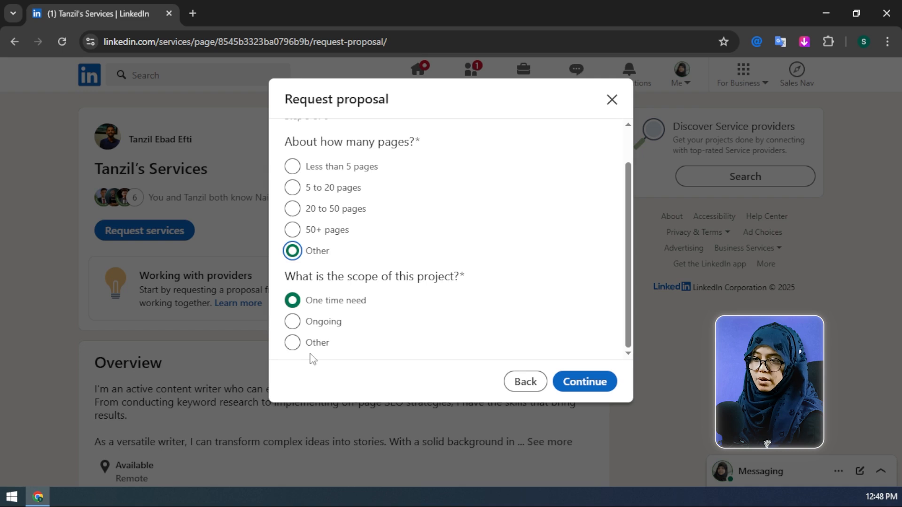
pyautogui.click(292, 342)
pyautogui.click(597, 382)
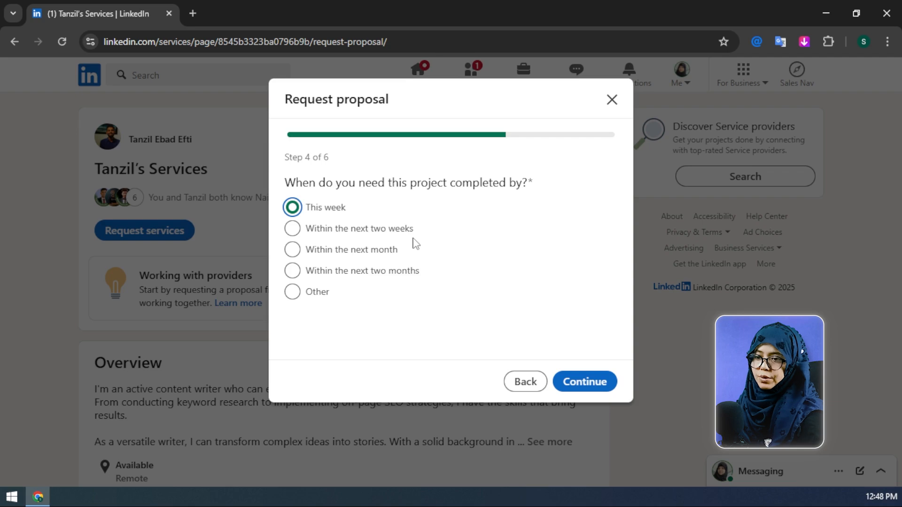
pyautogui.click(294, 295)
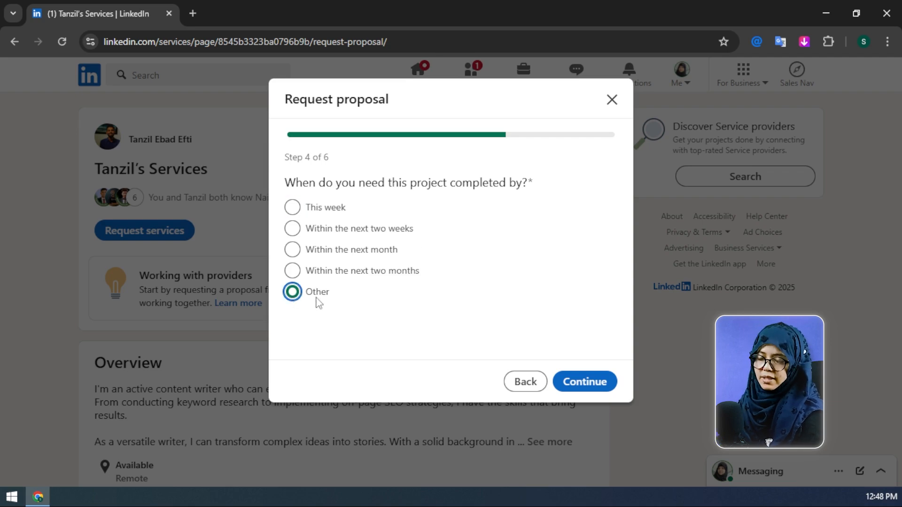
pyautogui.click(590, 384)
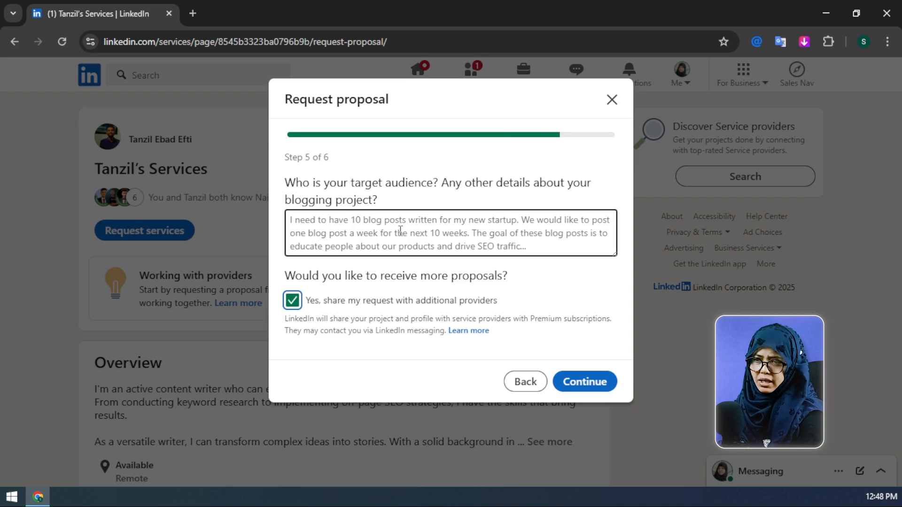
# - Describe the blogging project as "I want to have blog human written blog for my website. My Topic is social media marketing ." and continue
pyautogui.click(520, 246)
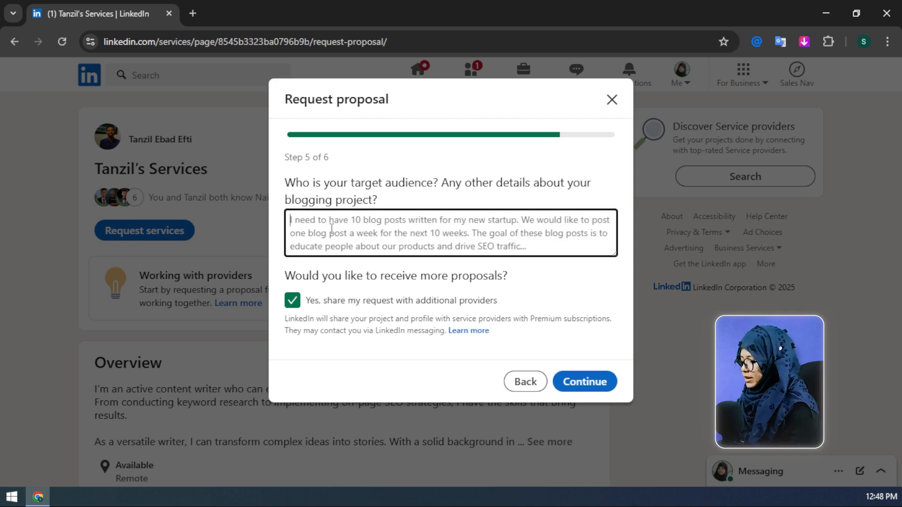
pyautogui.write('I wany')
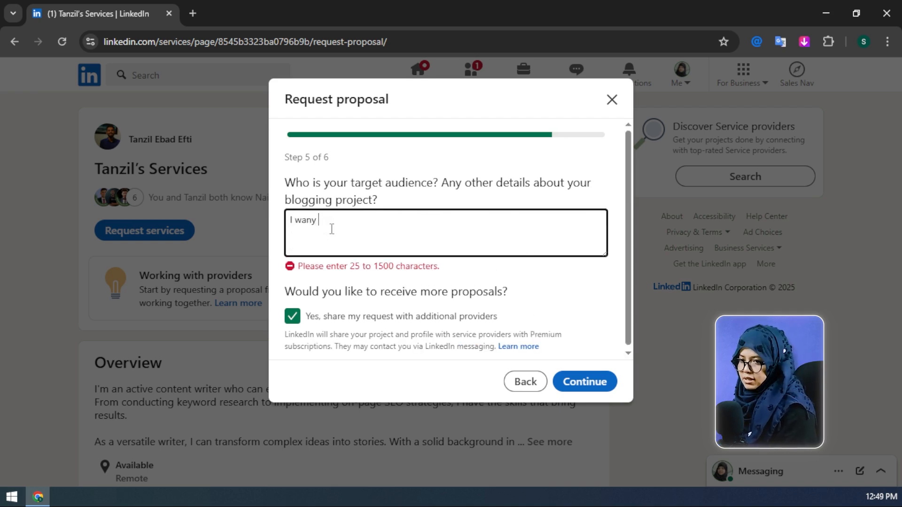
pyautogui.press('BackSpace')
pyautogui.press('BackSpace')
pyautogui.write('t to have blog human written blog for my website. My Topic is social media marketing .')
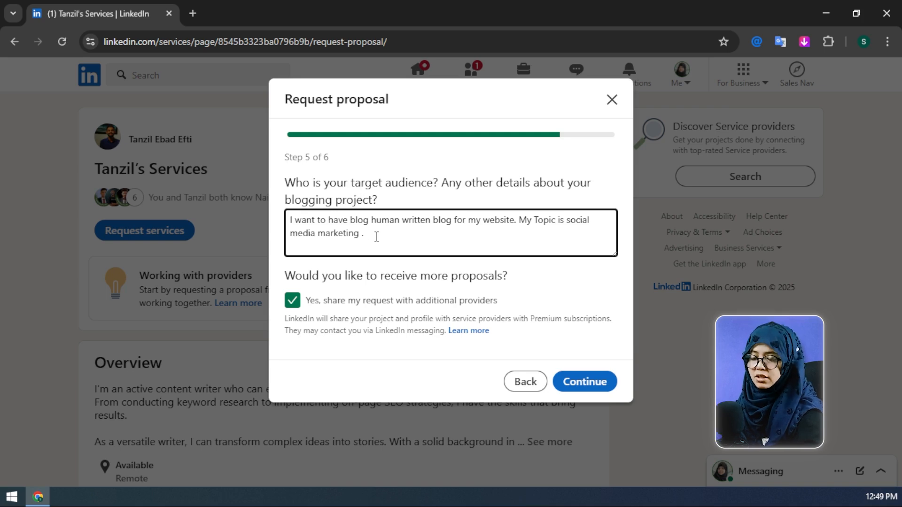
pyautogui.moveTo(375, 236); pyautogui.dragTo(289, 219)
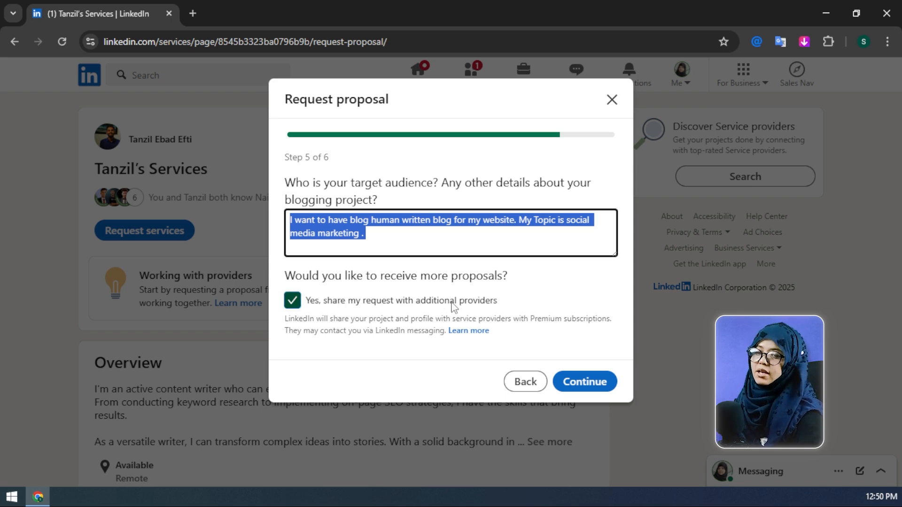
pyautogui.click(587, 384)
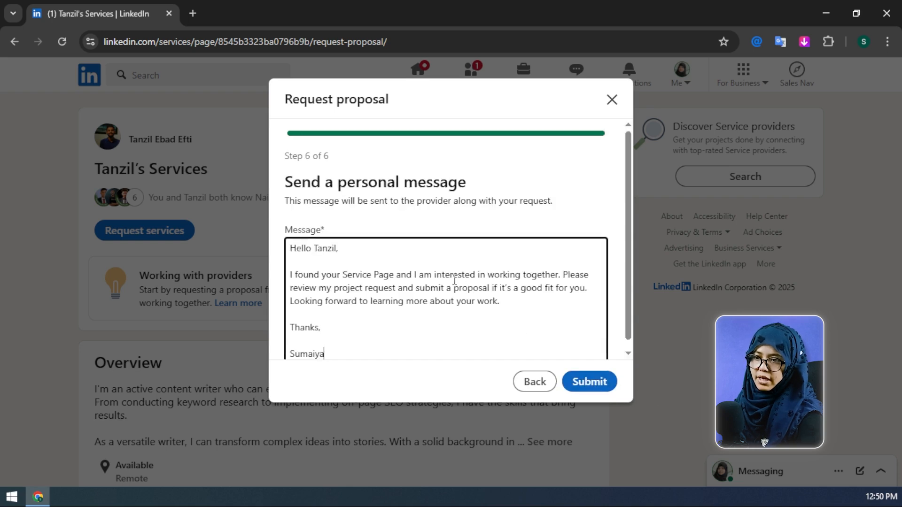
# - Review the prefilled personal message to the provider and discard the proposal request without submitting it
pyautogui.scroll(-1, 458, 282)
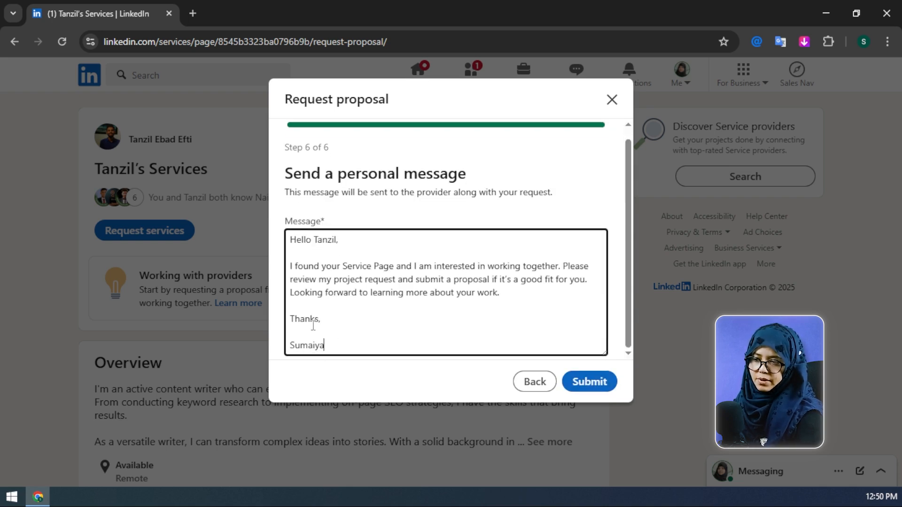
pyautogui.moveTo(343, 348); pyautogui.dragTo(284, 244)
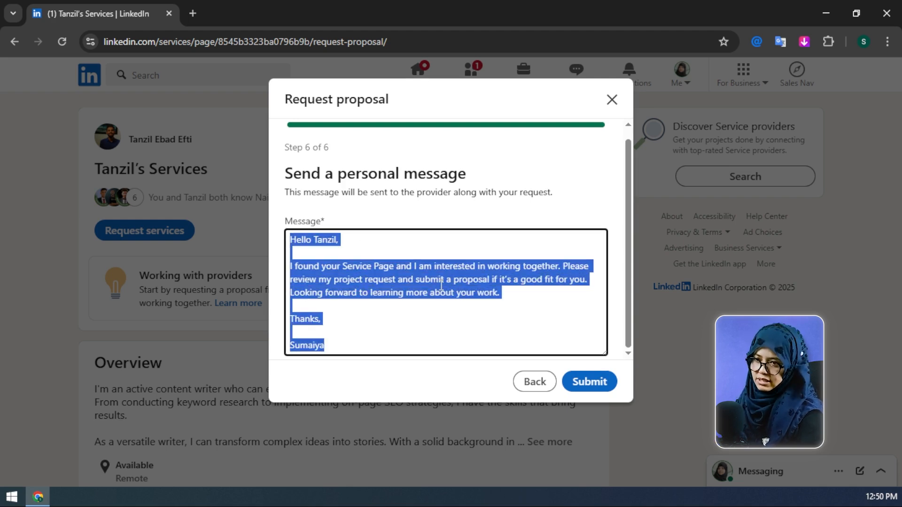
pyautogui.click(528, 322)
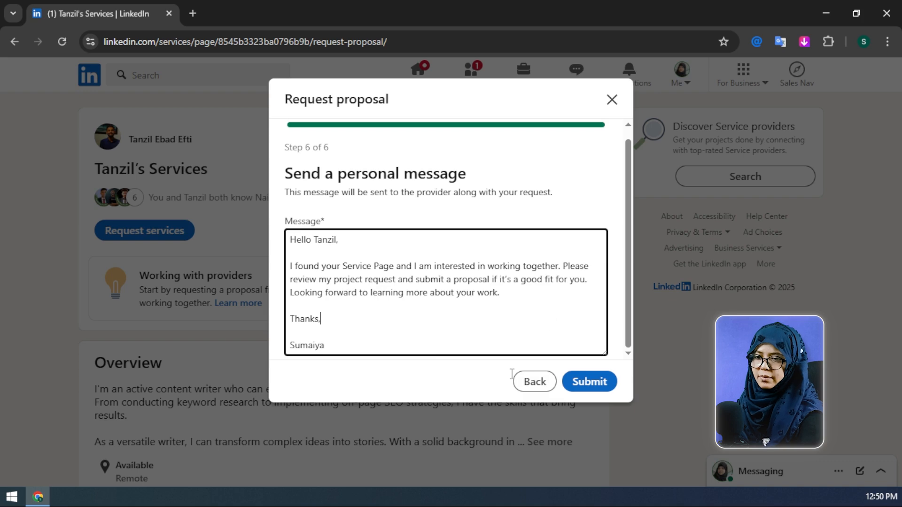
pyautogui.click(529, 384)
pyautogui.click(611, 99)
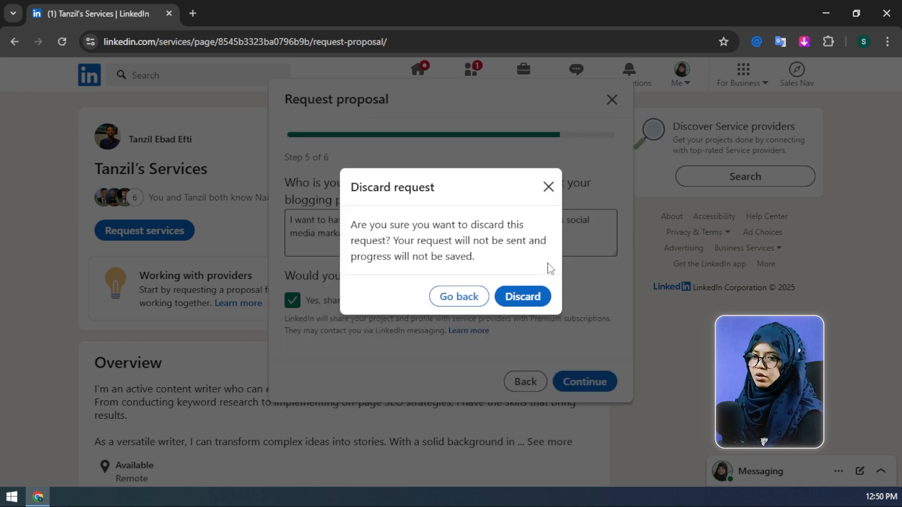
pyautogui.click(528, 295)
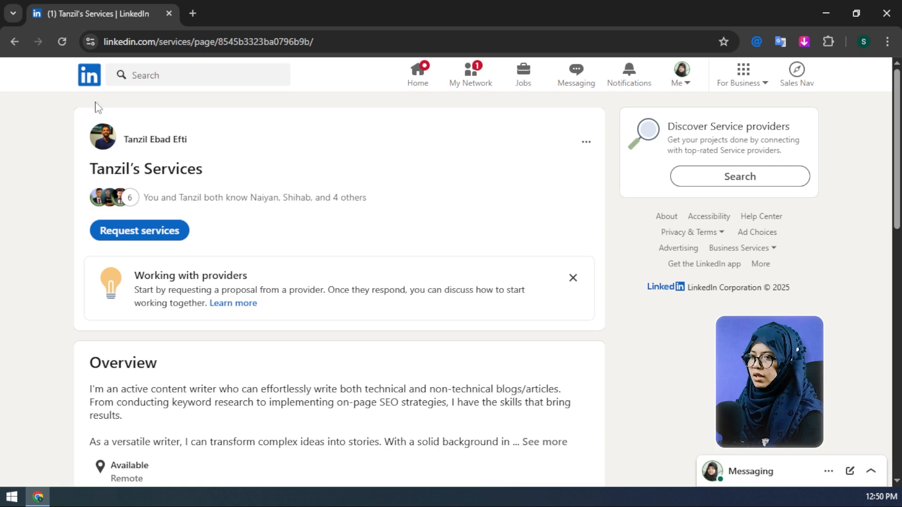
# - Return to the home feed, open your own profile and show all services to look through the service page
pyautogui.click(89, 88)
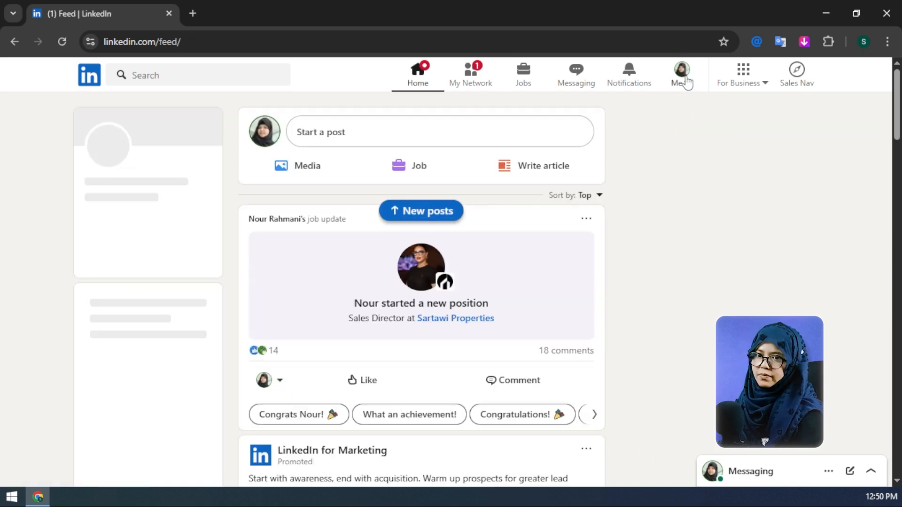
pyautogui.click(686, 81)
pyautogui.click(633, 117)
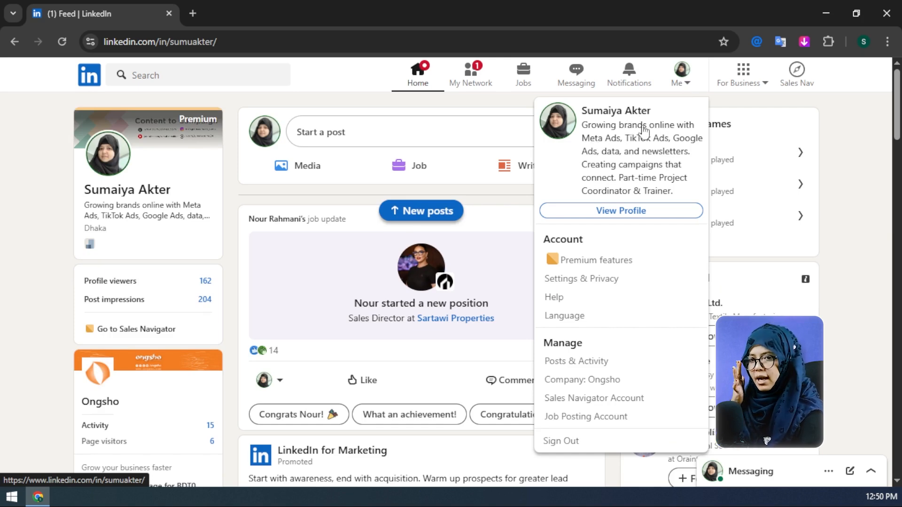
pyautogui.scroll(-15, 238, 286)
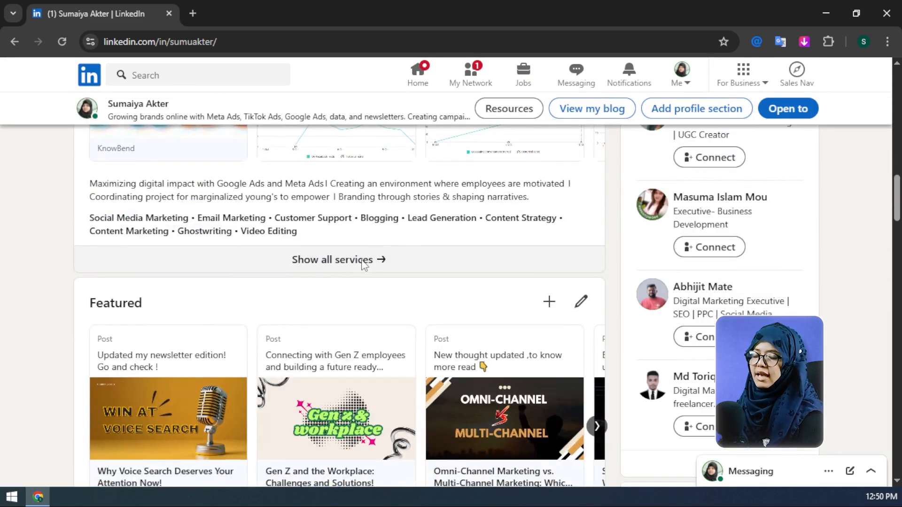
pyautogui.click(362, 259)
pyautogui.scroll(-7, 360, 260)
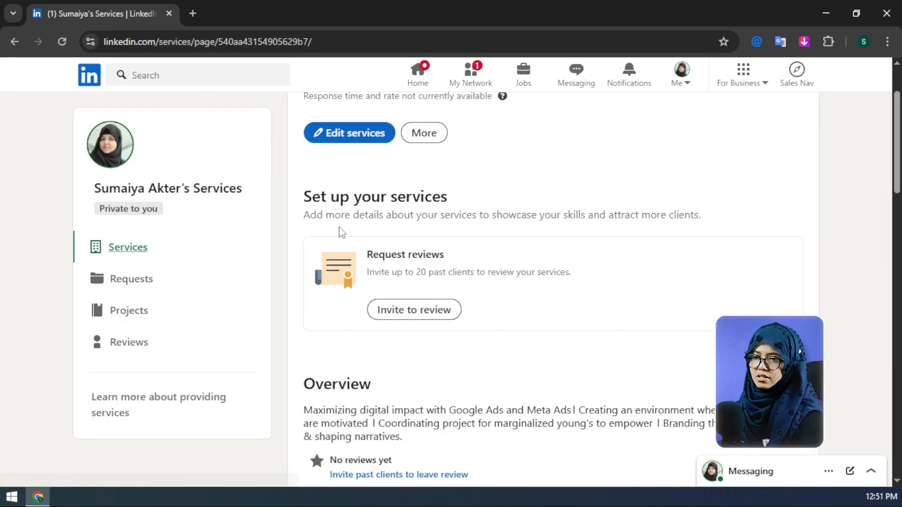
pyautogui.scroll(-4, 482, 232)
# - Open the service page's client requests and browse the list of older premium requests across the different services
pyautogui.click(157, 280)
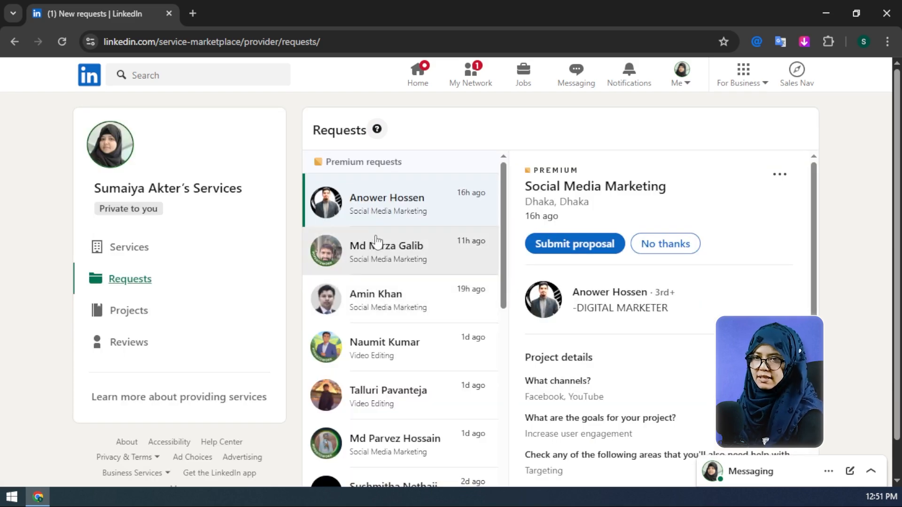
pyautogui.scroll(-7, 413, 244)
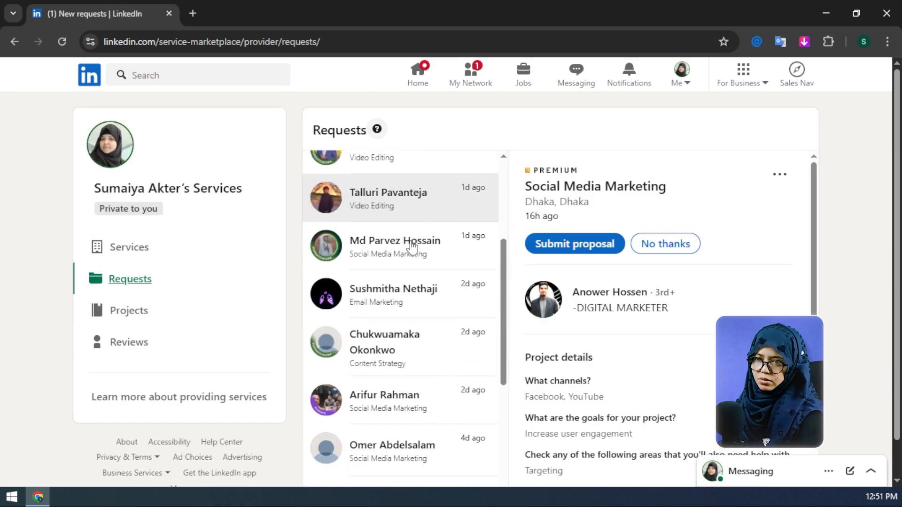
pyautogui.scroll(-9, 412, 247)
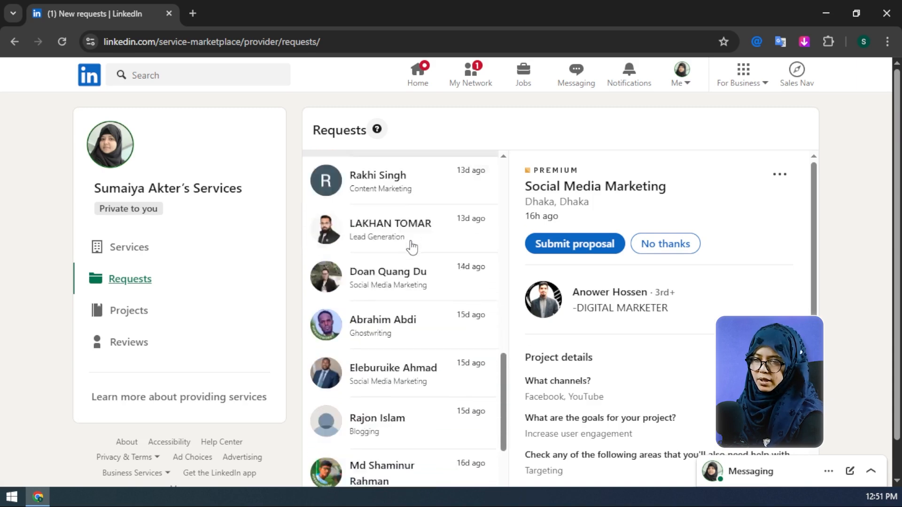
pyautogui.scroll(-12, 413, 247)
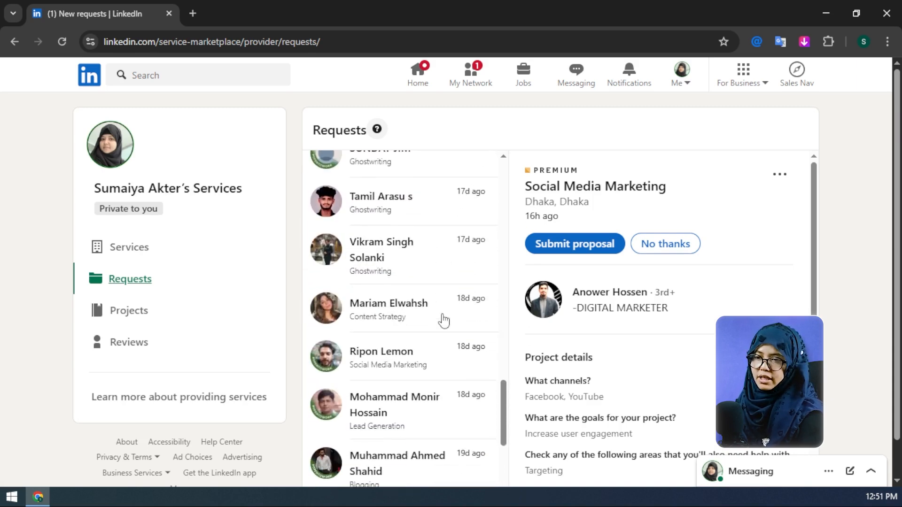
pyautogui.scroll(-6, 443, 321)
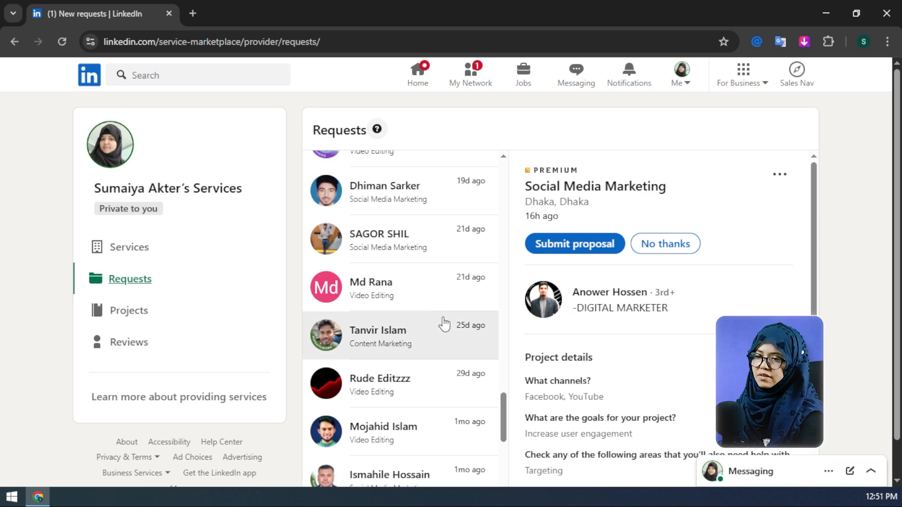
pyautogui.scroll(-5, 444, 324)
pyautogui.scroll(15, 441, 323)
pyautogui.scroll(-15, 440, 327)
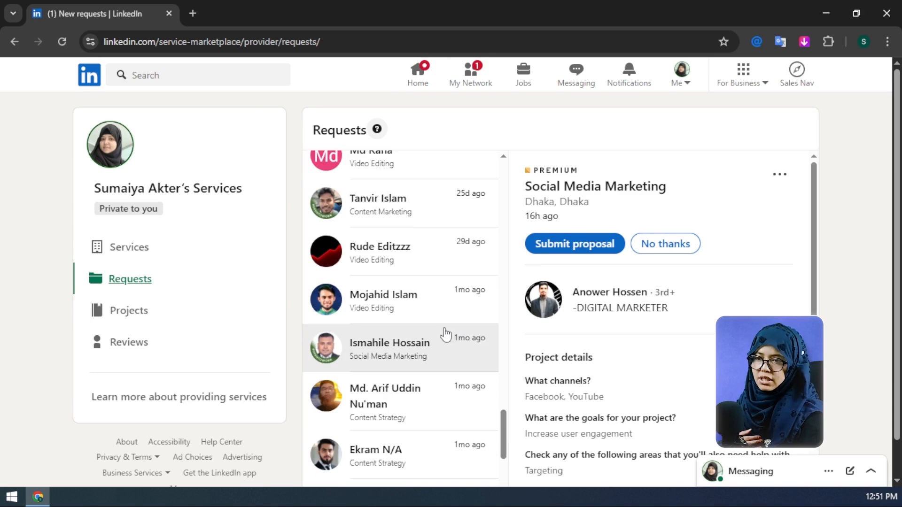
pyautogui.scroll(4, 406, 303)
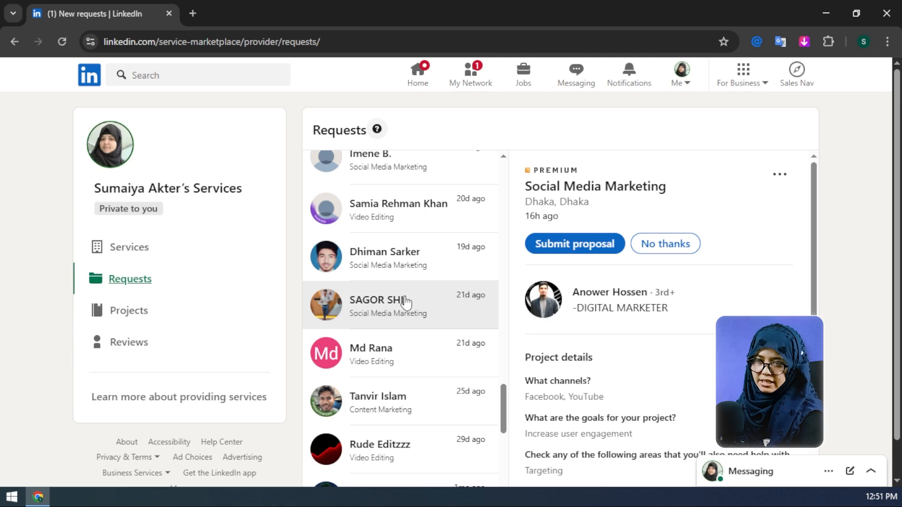
pyautogui.scroll(4, 406, 303)
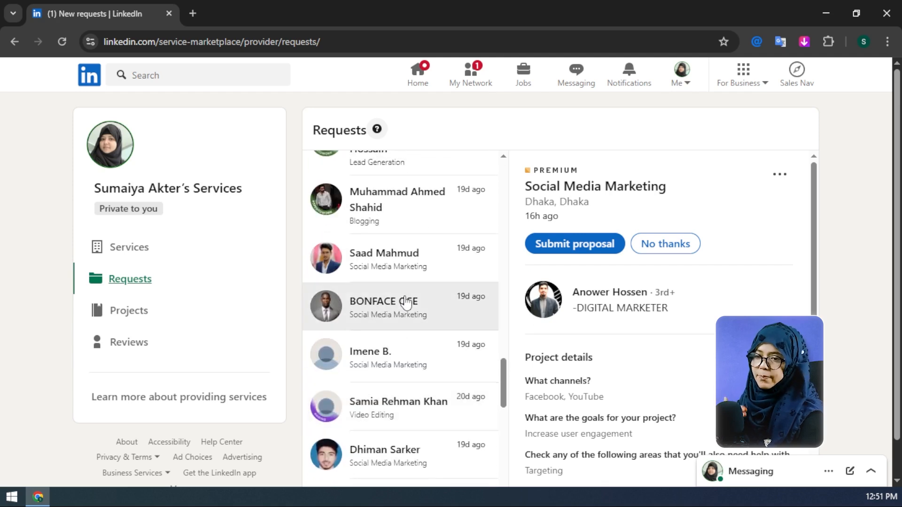
pyautogui.scroll(2, 407, 303)
pyautogui.scroll(4, 407, 302)
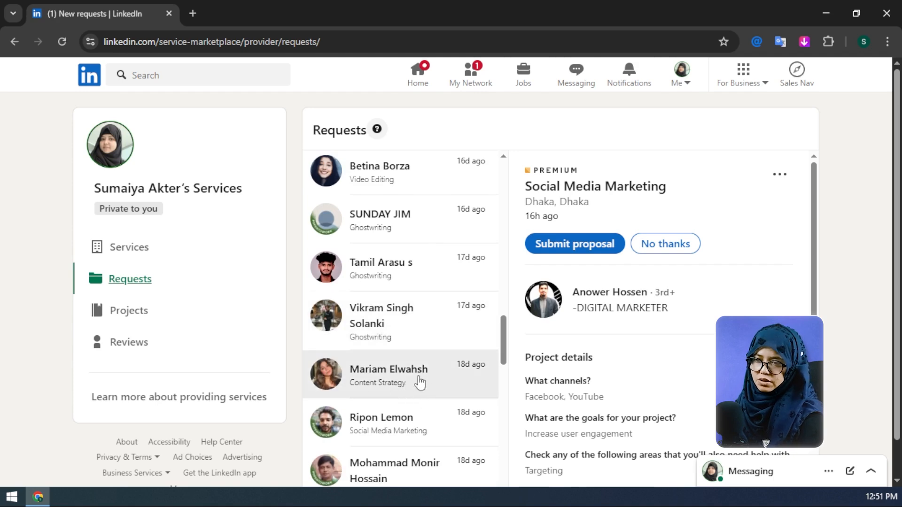
# - Open the Content Strategy request from Heliopolis, Cairo and examine its project details, including content type, promotion, scope and deadline
pyautogui.click(397, 387)
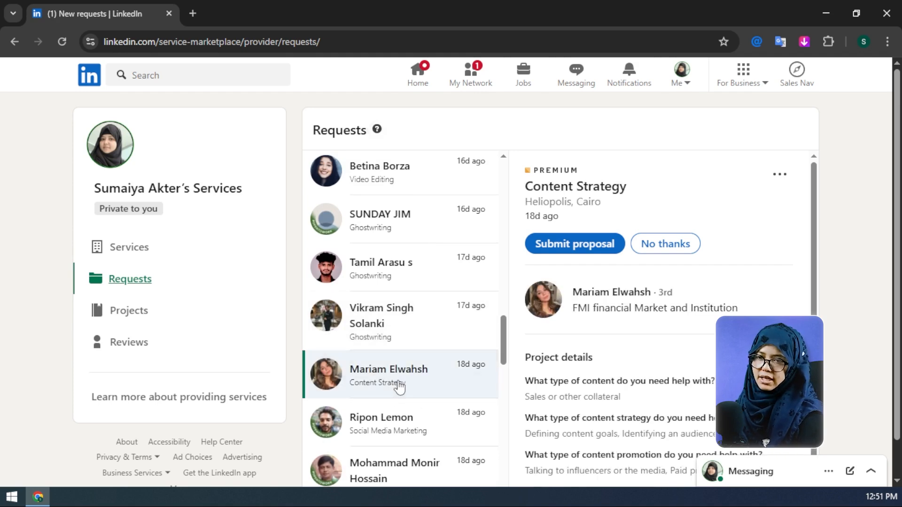
pyautogui.scroll(-2, 695, 346)
pyautogui.scroll(-2, 656, 343)
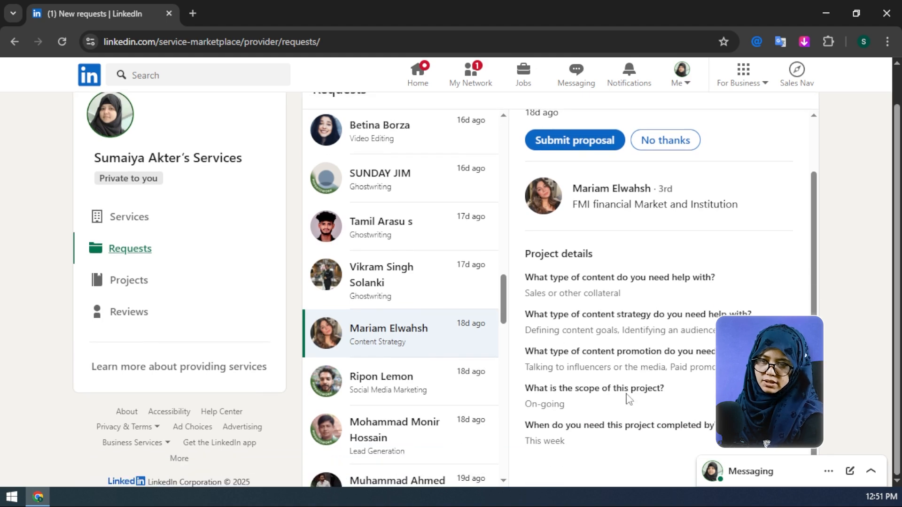
# - Open the profile of the client behind the Content Strategy request in a new browser tab and switch to it
pyautogui.scroll(1, 662, 324)
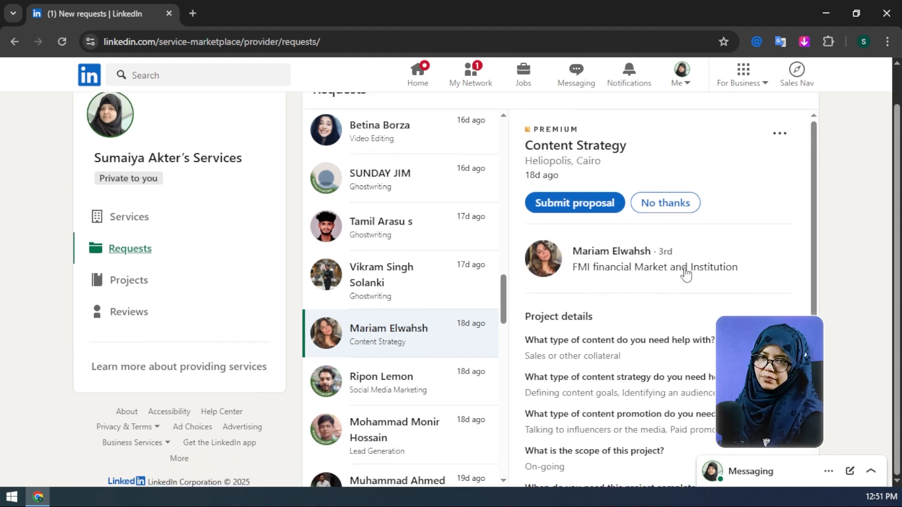
pyautogui.scroll(-1, 657, 253)
pyautogui.rightClick(623, 188)
pyautogui.click(673, 197)
pyautogui.click(239, 4)
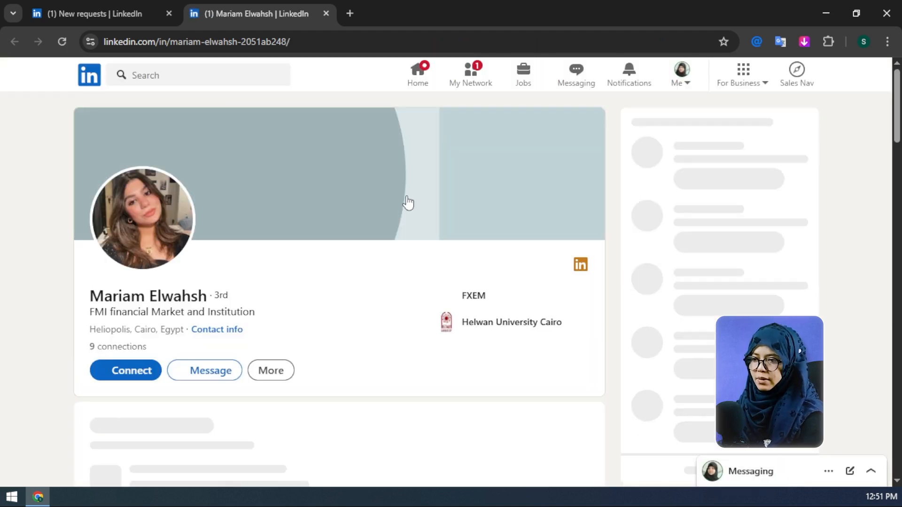
# - Examine the Content Strategy client's profile, including activity, experience, education and skills
pyautogui.scroll(-5, 350, 306)
pyautogui.scroll(-15, 350, 307)
pyautogui.scroll(-4, 350, 306)
pyautogui.scroll(20, 350, 306)
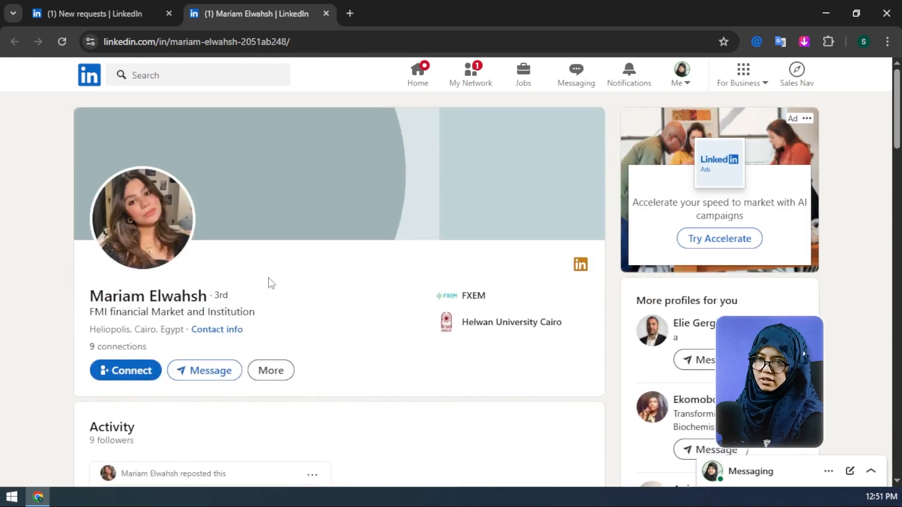
pyautogui.scroll(-2, 282, 328)
pyautogui.scroll(-1, 190, 275)
pyautogui.scroll(-14, 191, 275)
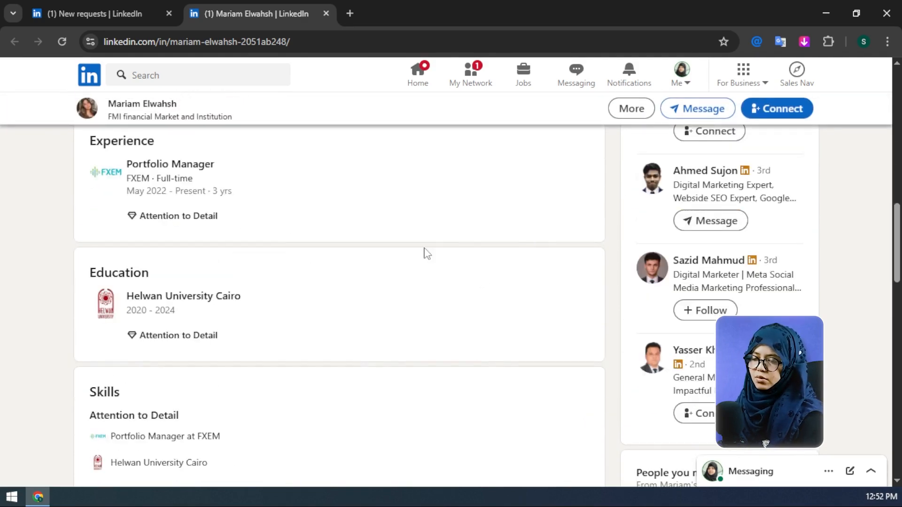
pyautogui.scroll(6, 328, 268)
pyautogui.scroll(10, 328, 269)
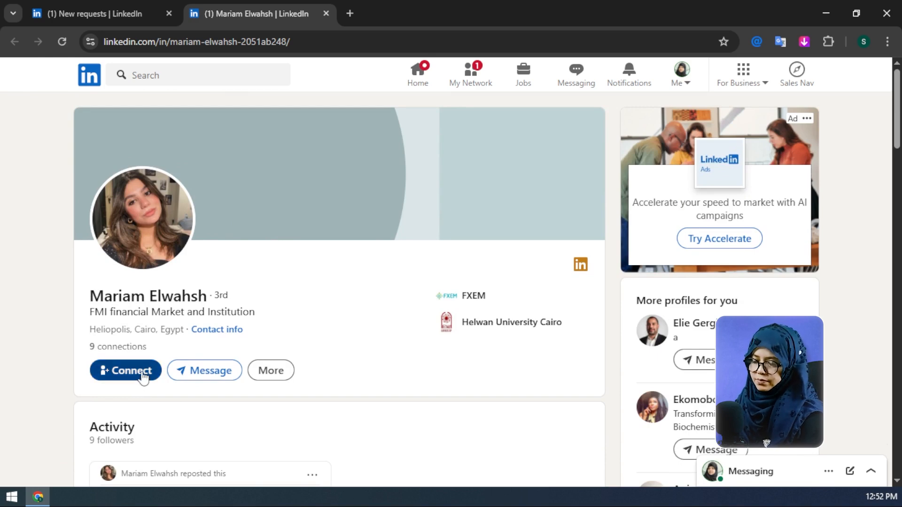
# - Show the additional actions available on the Content Strategy client's profile and look through the options
pyautogui.click(281, 373)
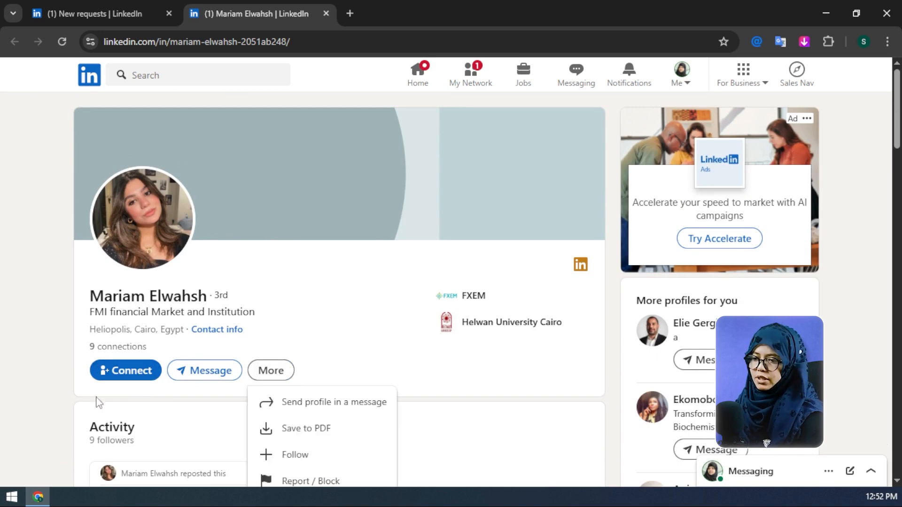
pyautogui.scroll(-4, 361, 348)
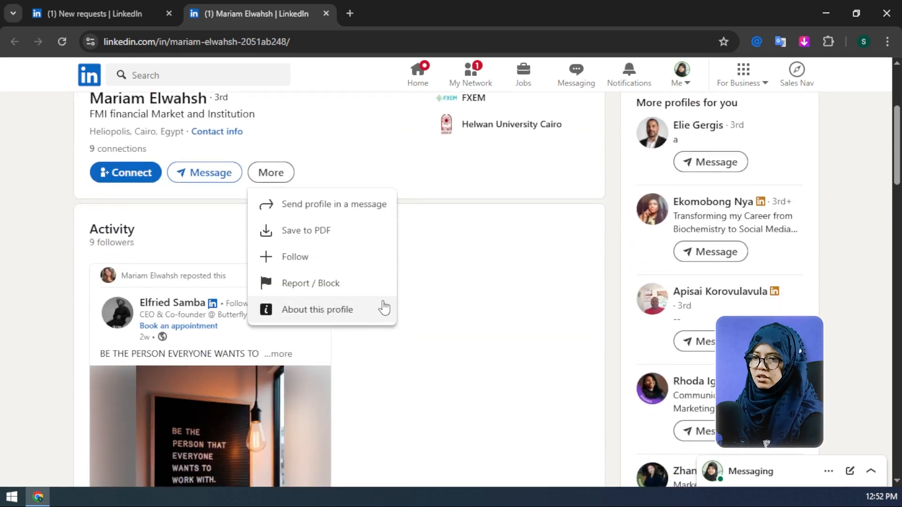
pyautogui.scroll(1, 384, 308)
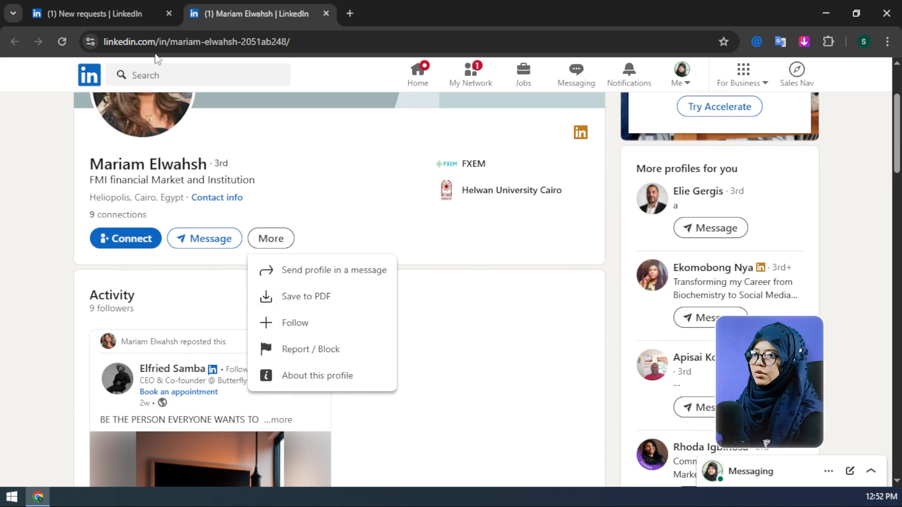
# - Return to the client requests and browse the list from the older entries back to the newest premium requests
pyautogui.click(96, 14)
pyautogui.scroll(-15, 494, 281)
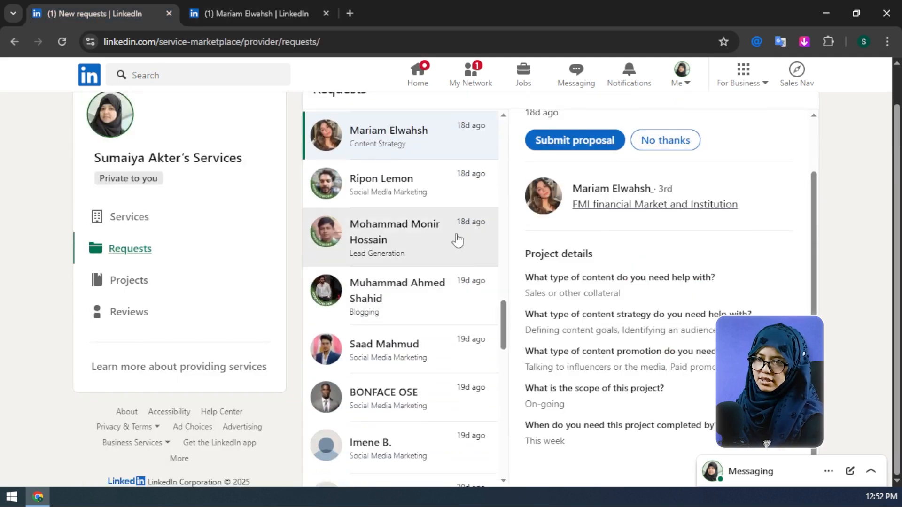
pyautogui.scroll(-15, 459, 273)
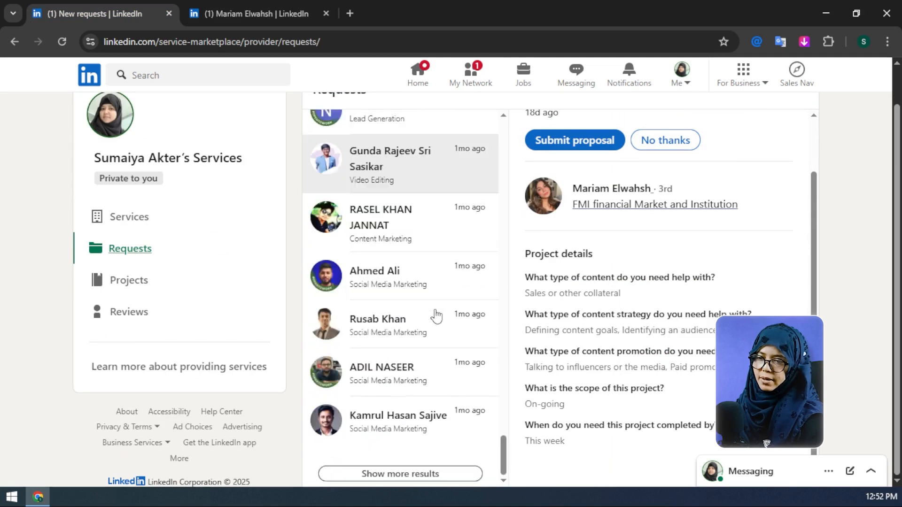
pyautogui.scroll(10, 435, 324)
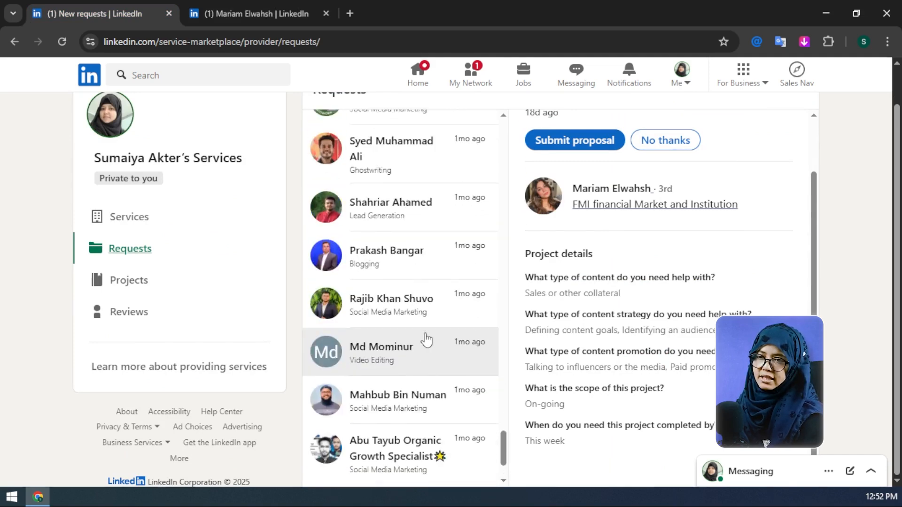
pyautogui.scroll(10, 426, 339)
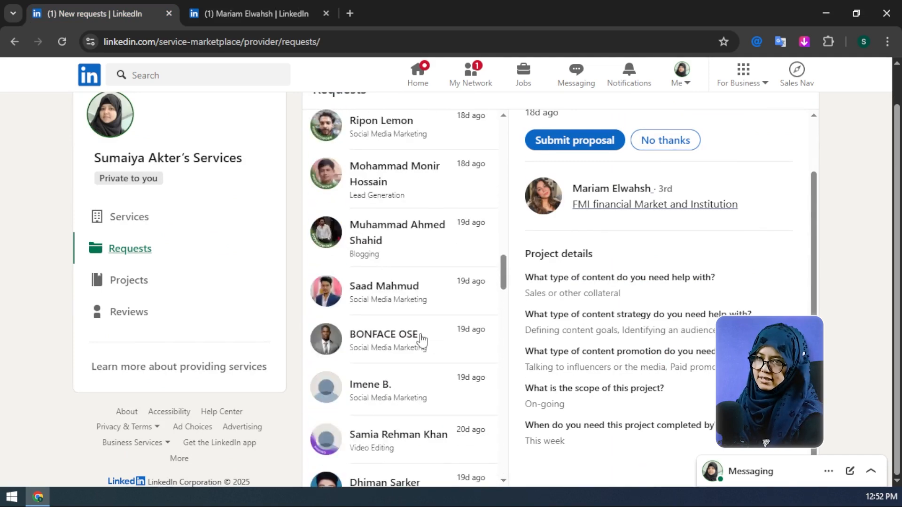
pyautogui.scroll(10, 420, 339)
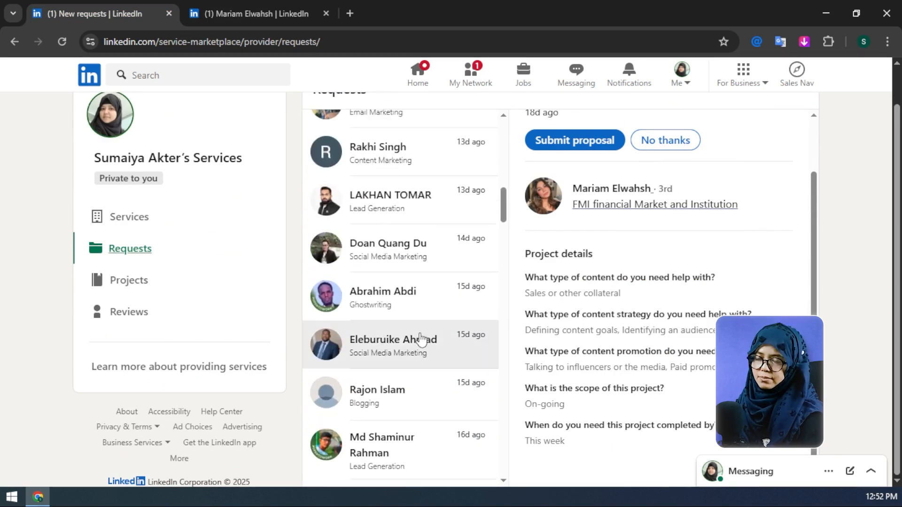
pyautogui.scroll(5, 421, 339)
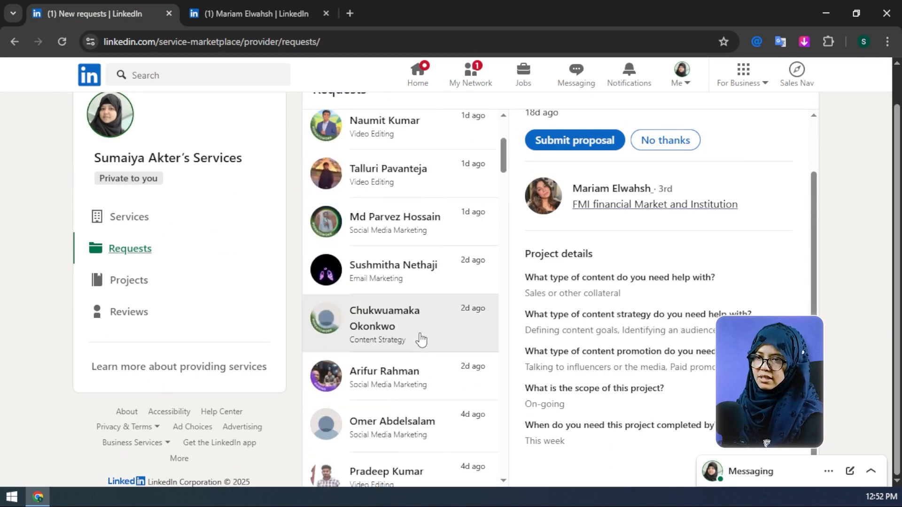
pyautogui.scroll(4, 420, 339)
pyautogui.scroll(-1, 421, 339)
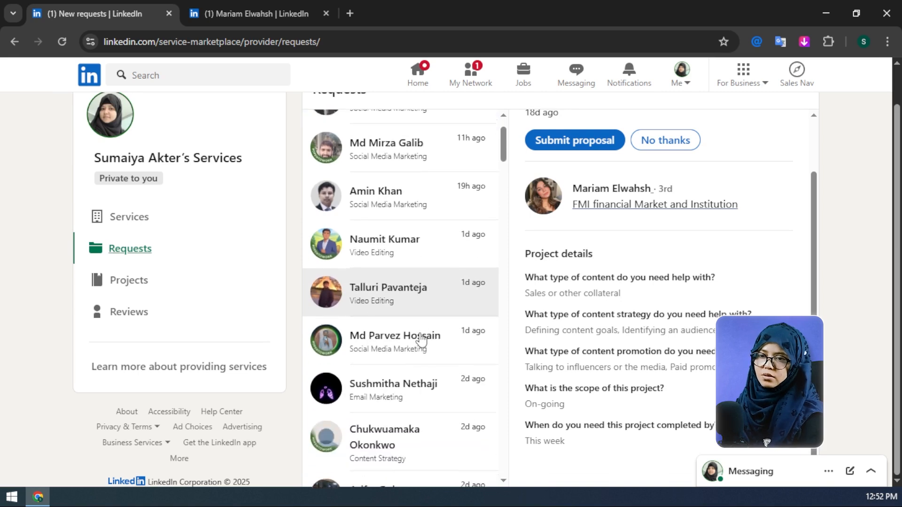
pyautogui.scroll(1, 418, 343)
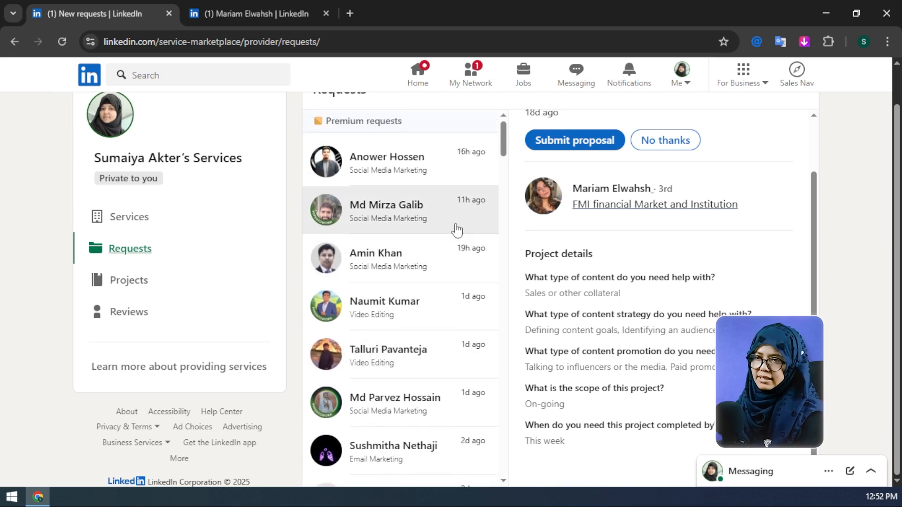
# - Browse the premium requests from newest to oldest, down to the Direct requests section at the end of the list
pyautogui.scroll(-15, 457, 230)
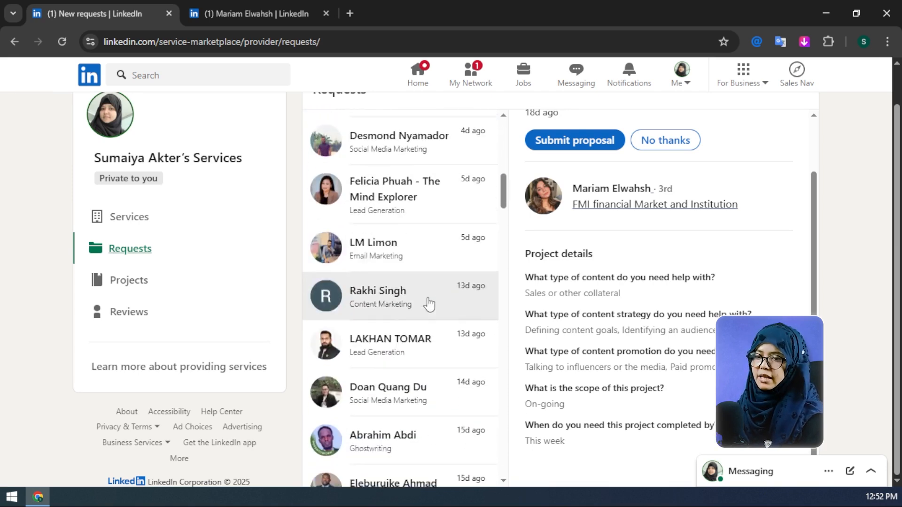
pyautogui.scroll(-20, 420, 312)
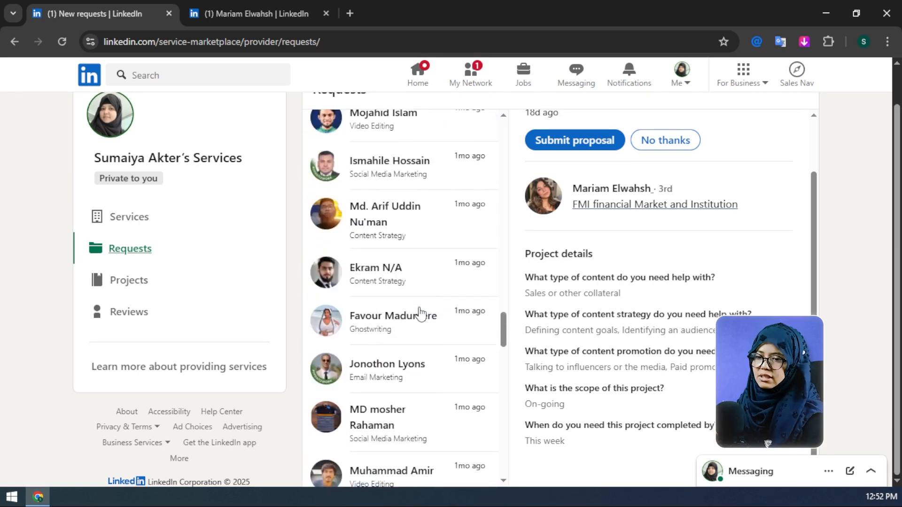
pyautogui.scroll(-7, 421, 314)
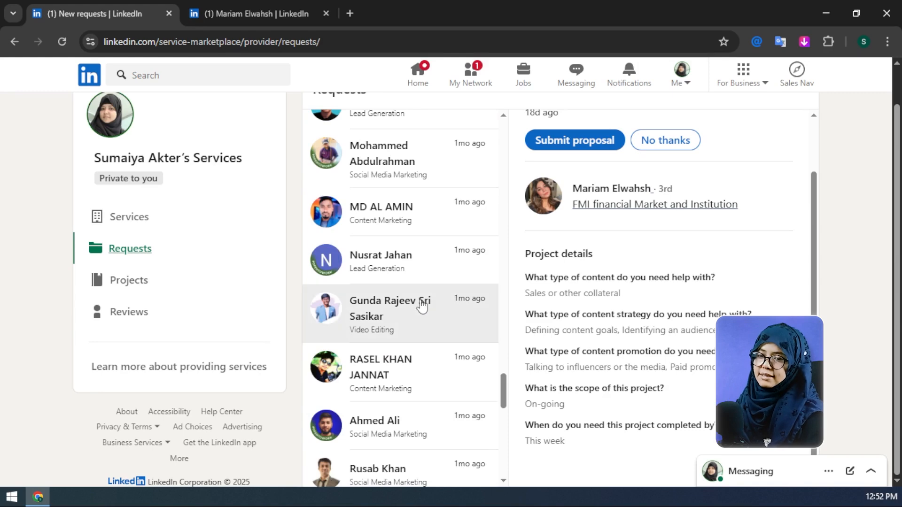
pyautogui.scroll(-3, 407, 292)
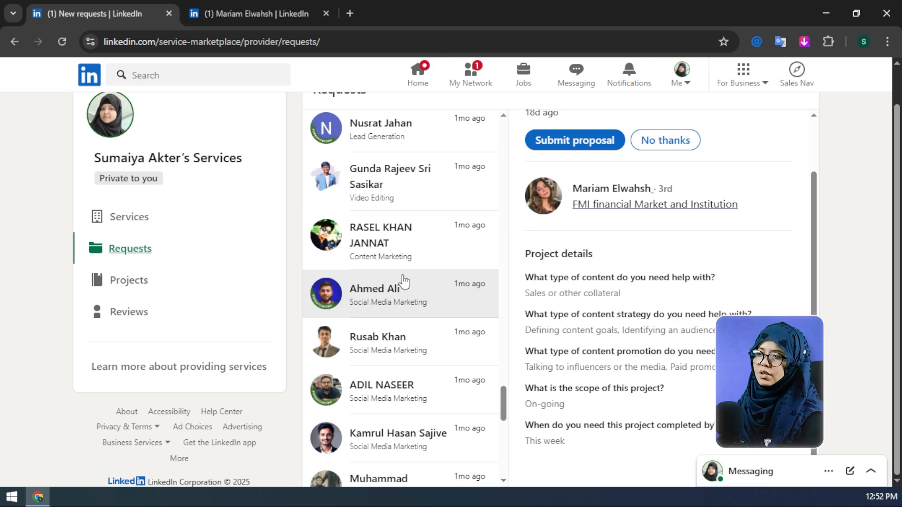
pyautogui.scroll(-4, 408, 278)
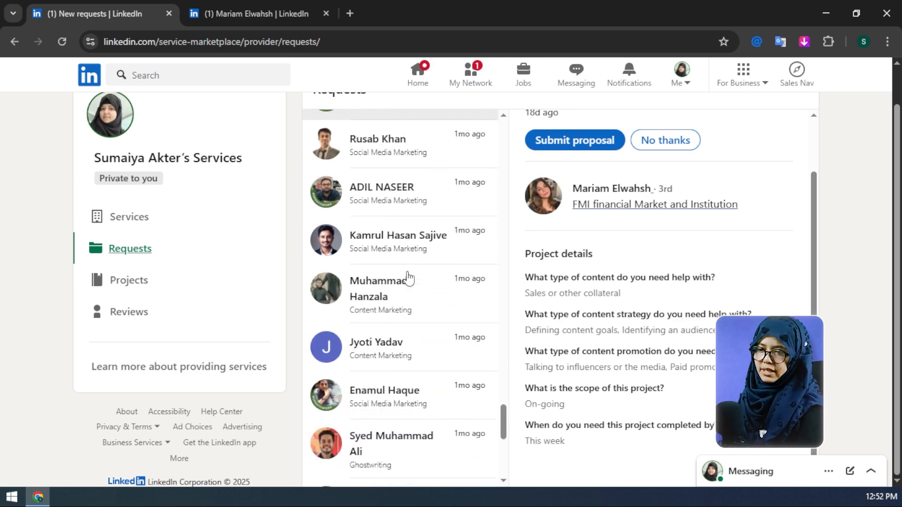
pyautogui.scroll(-4, 404, 278)
pyautogui.scroll(-4, 401, 343)
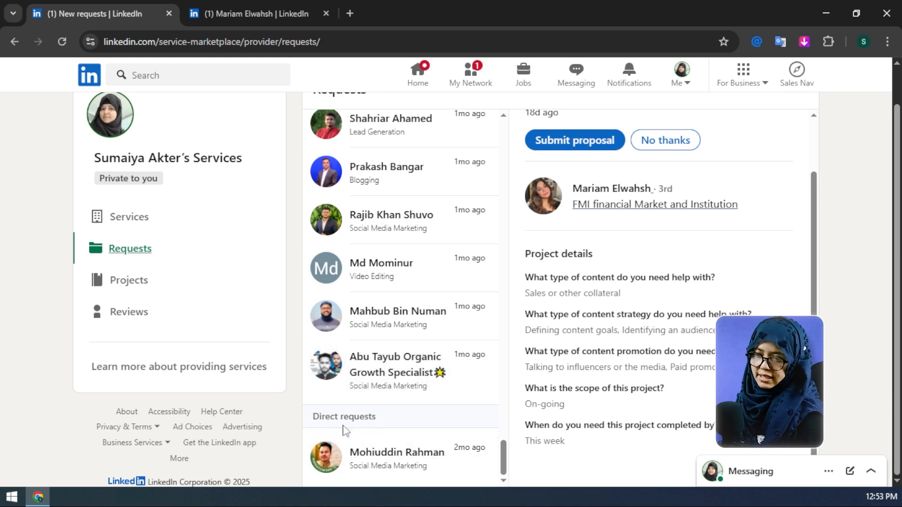
# - Open the Social Media Marketing request from Wote, Makueni and examine its project details, including channels, goals, business size and scope
pyautogui.scroll(3, 413, 353)
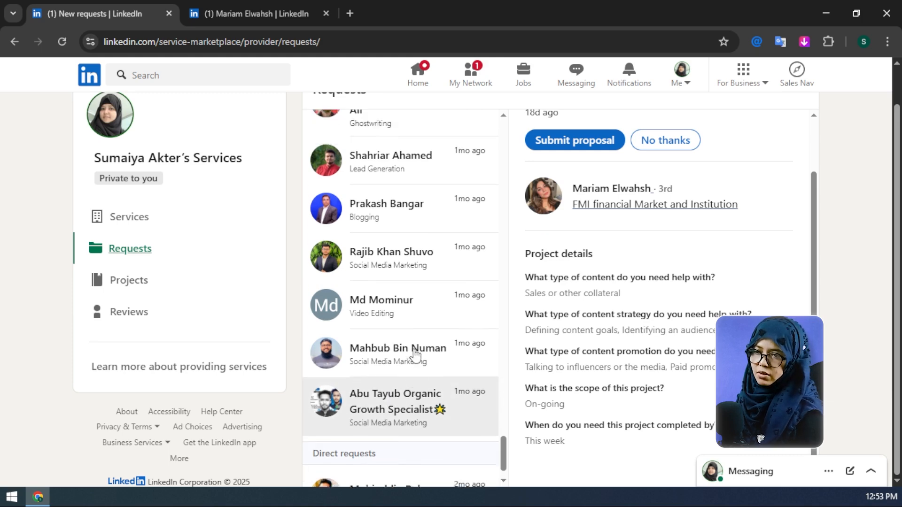
pyautogui.scroll(10, 415, 355)
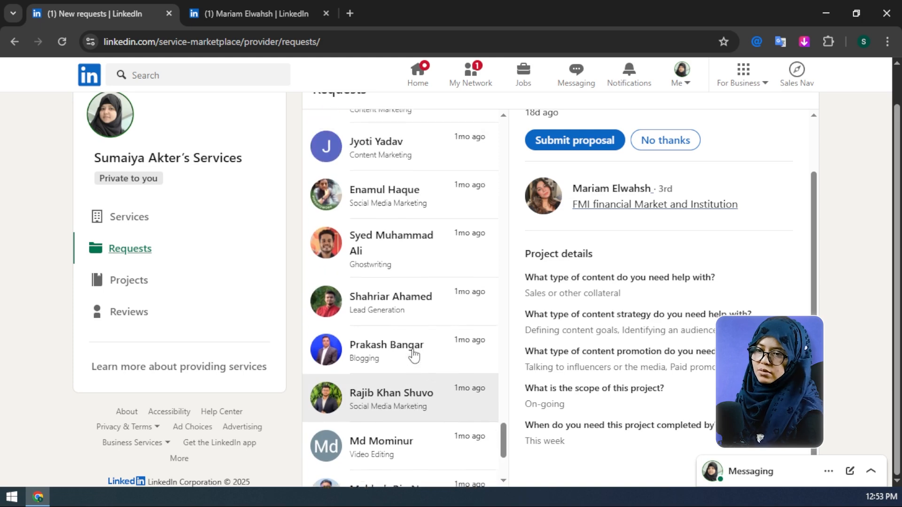
pyautogui.scroll(4, 410, 347)
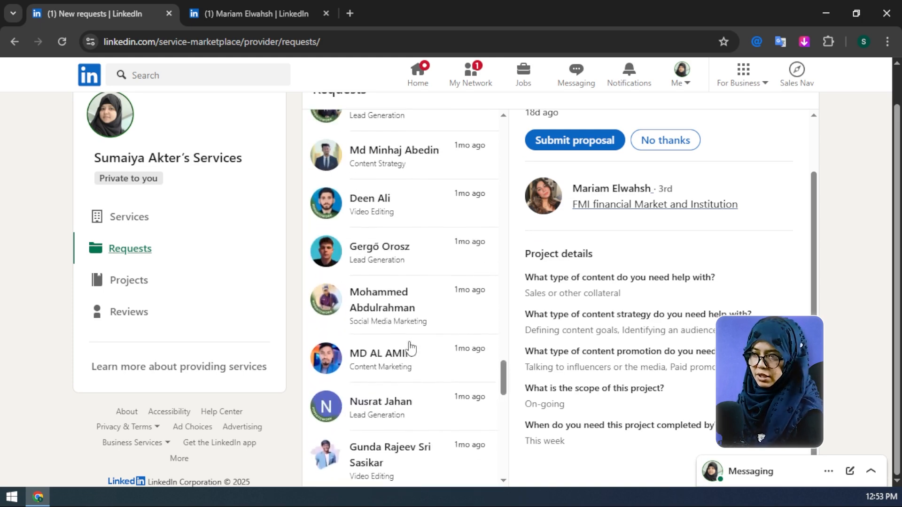
pyautogui.scroll(10, 388, 295)
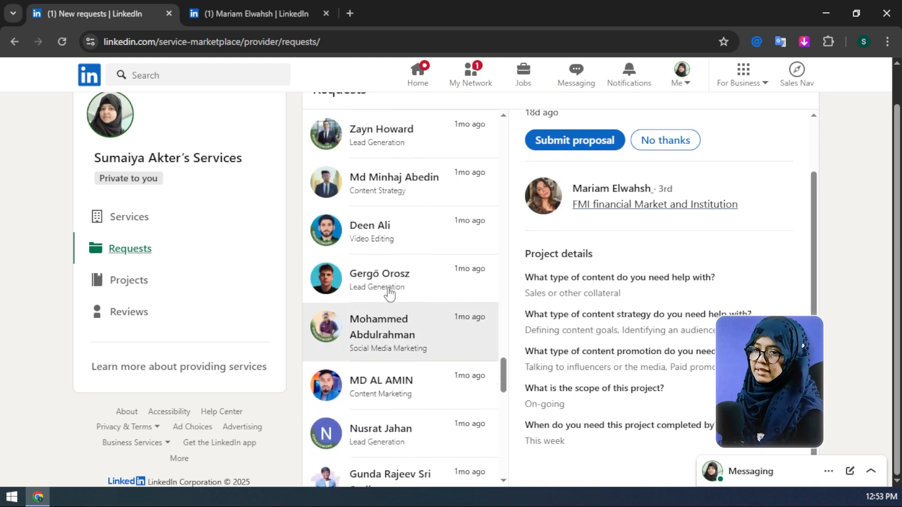
pyautogui.scroll(10, 389, 294)
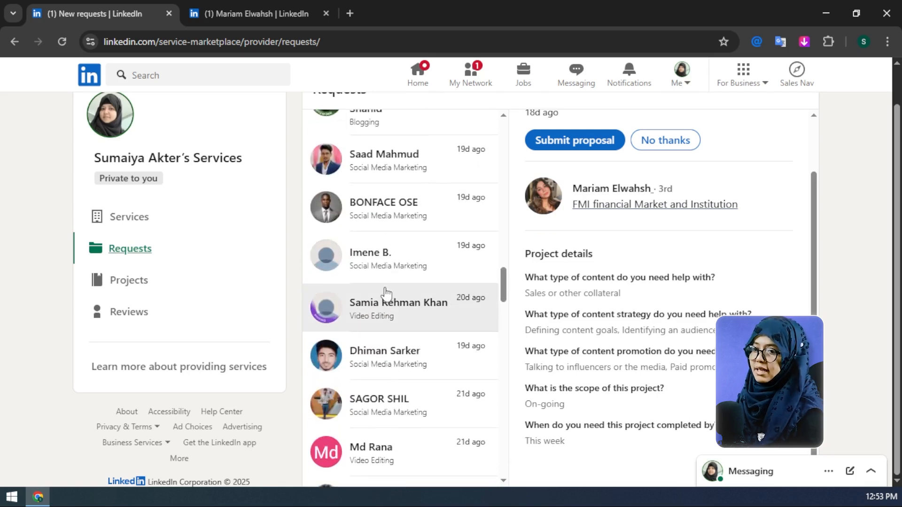
pyautogui.click(413, 209)
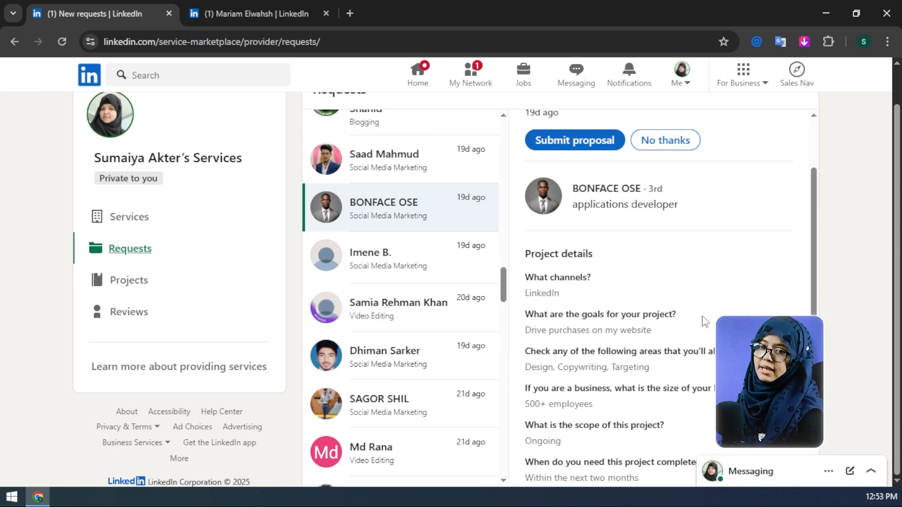
pyautogui.scroll(-1, 701, 317)
pyautogui.scroll(2, 700, 310)
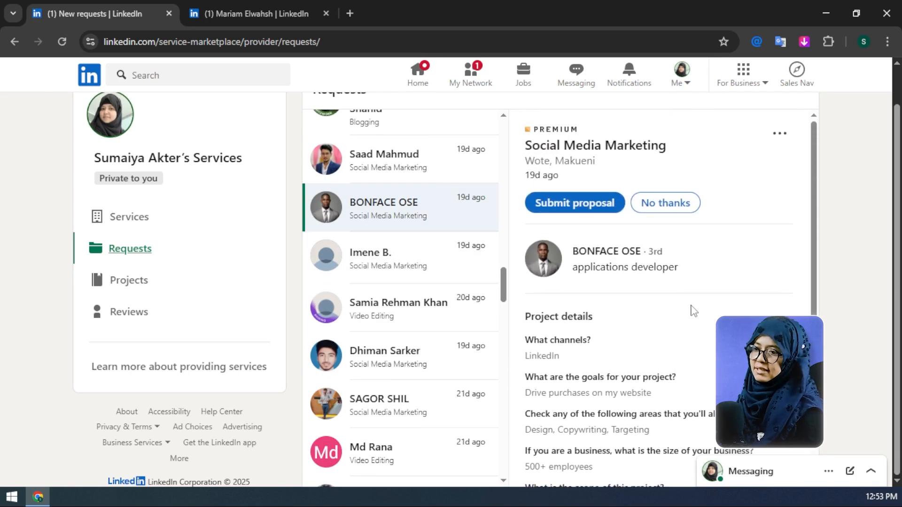
pyautogui.scroll(-2, 691, 310)
pyautogui.scroll(2, 616, 305)
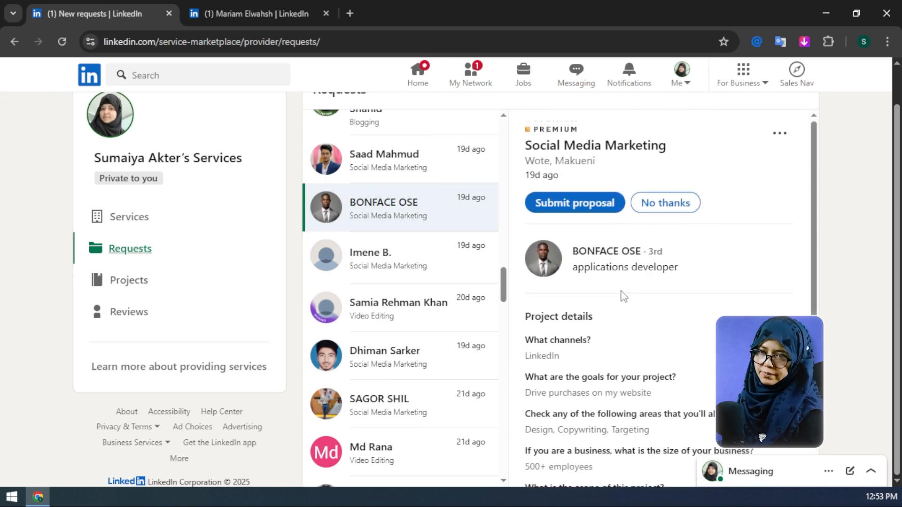
# - Open the profile of the Social Media Marketing client from Wote and review the About and Services sections
pyautogui.click(623, 250)
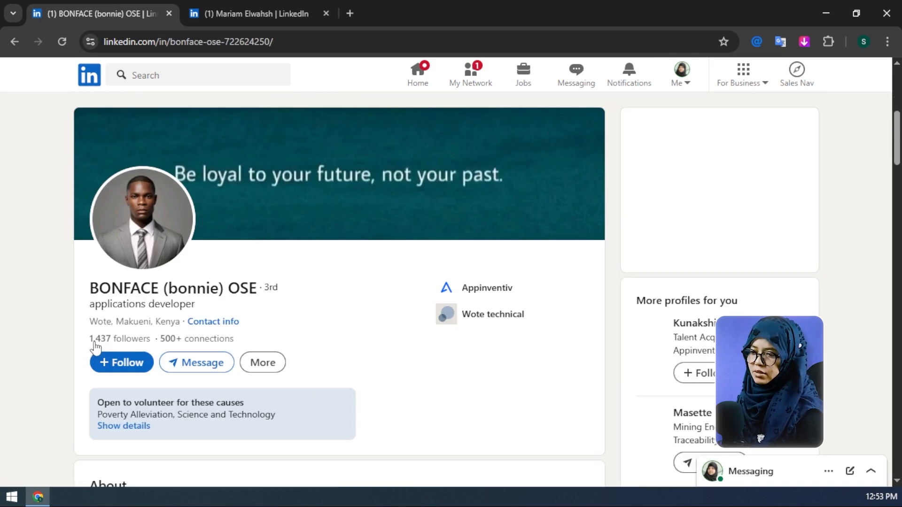
pyautogui.scroll(-7, 101, 347)
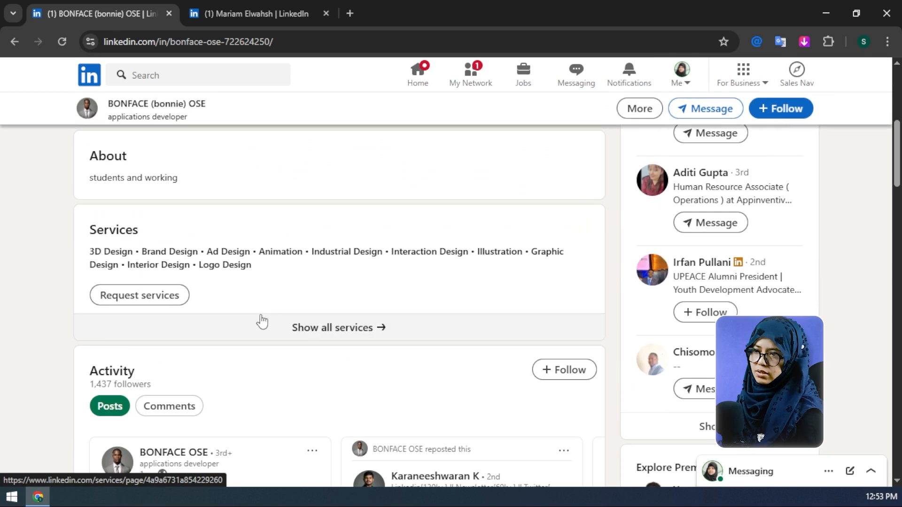
pyautogui.scroll(4, 242, 323)
pyautogui.scroll(1, 254, 319)
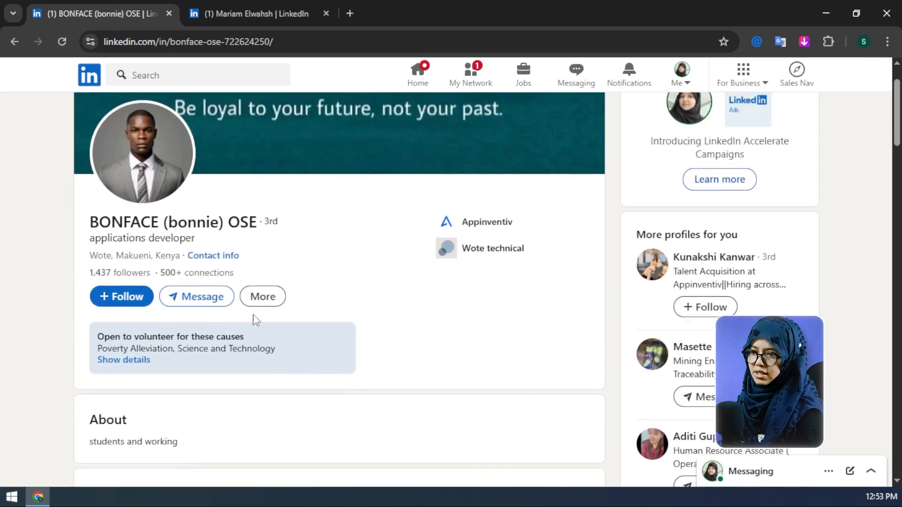
# - Send the Social Media Marketing client from Wote an invitation to connect
pyautogui.click(262, 296)
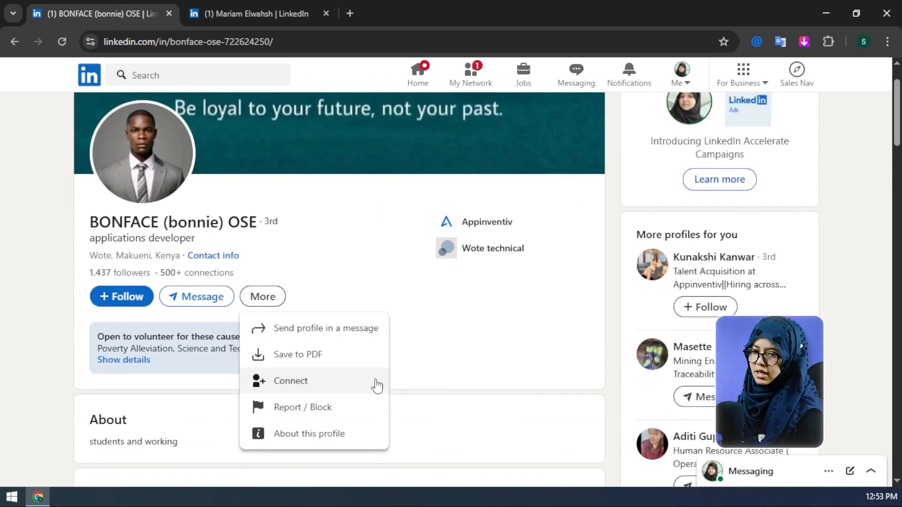
pyautogui.click(336, 386)
pyautogui.click(562, 192)
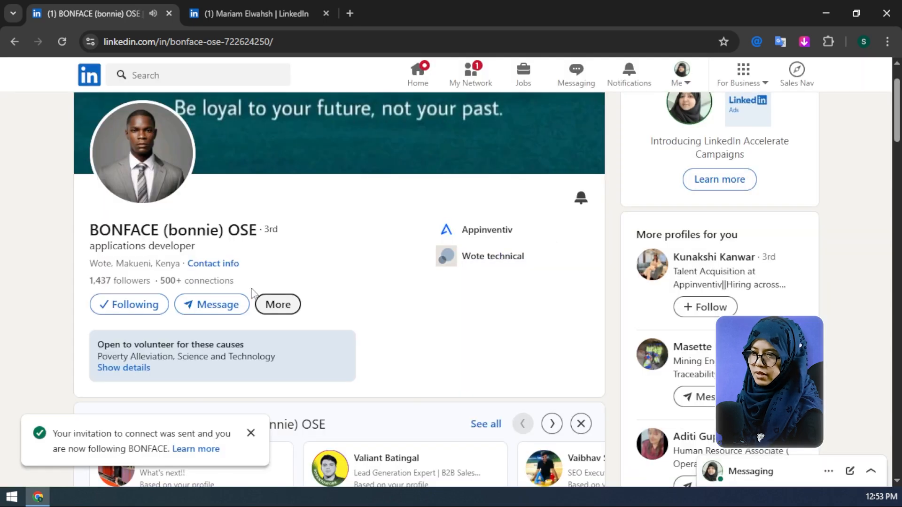
# - Return to the service requests list and browse the premium client requests from the past two weeks
pyautogui.scroll(-3, 253, 293)
pyautogui.click(8, 40)
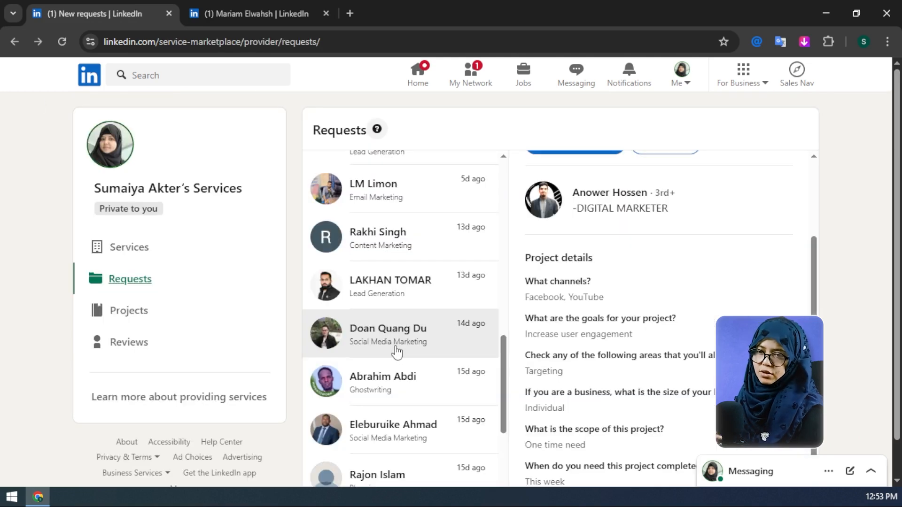
pyautogui.scroll(-2, 397, 352)
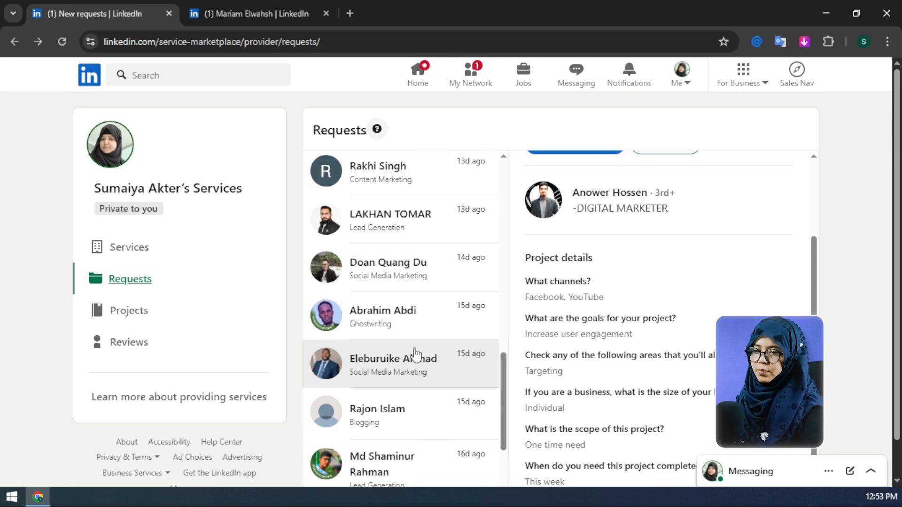
pyautogui.scroll(-4, 415, 355)
pyautogui.scroll(9, 417, 353)
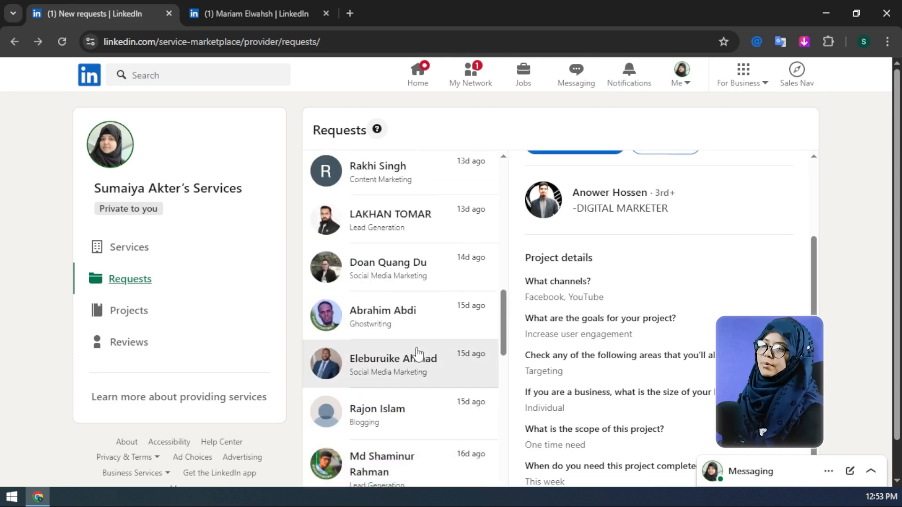
pyautogui.scroll(6, 427, 343)
pyautogui.scroll(-8, 429, 342)
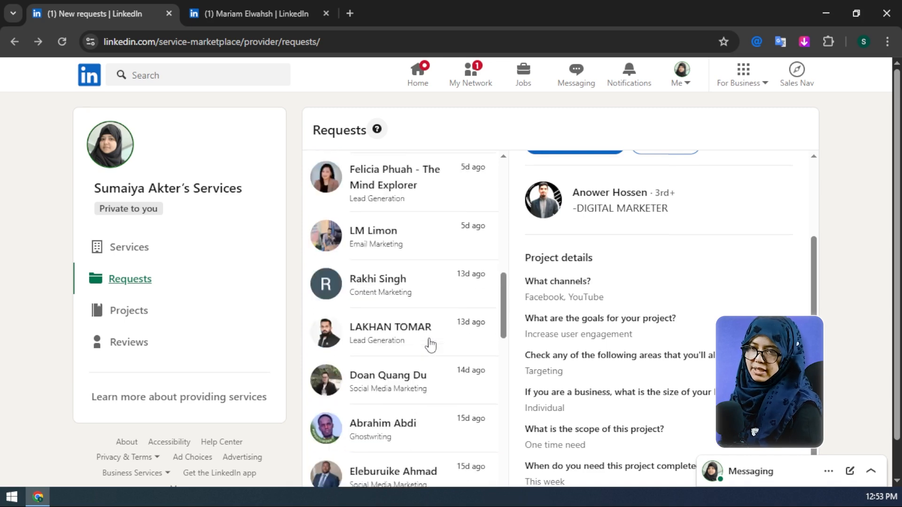
pyautogui.scroll(2, 607, 330)
pyautogui.scroll(3, 385, 335)
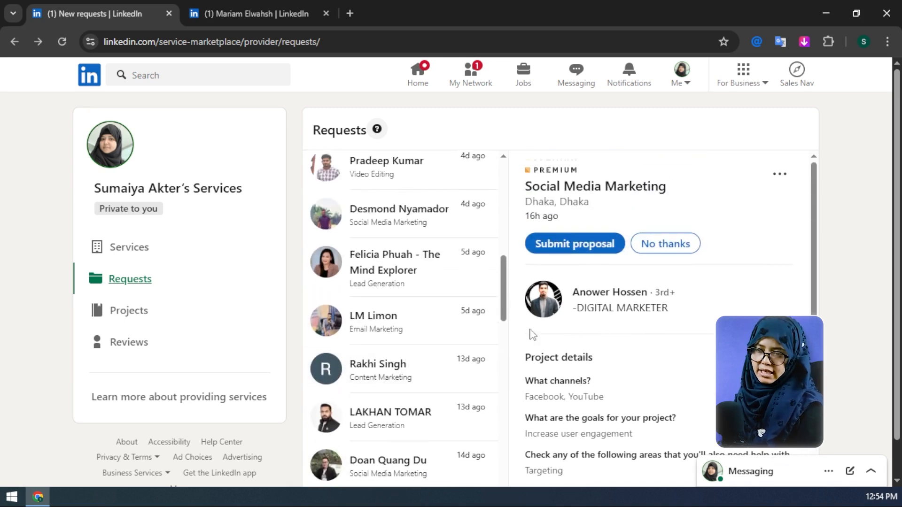
# - Start a proposal for the Lead Generation request from Petaling Jaya, Selangor, and expand its full project details
pyautogui.click(405, 281)
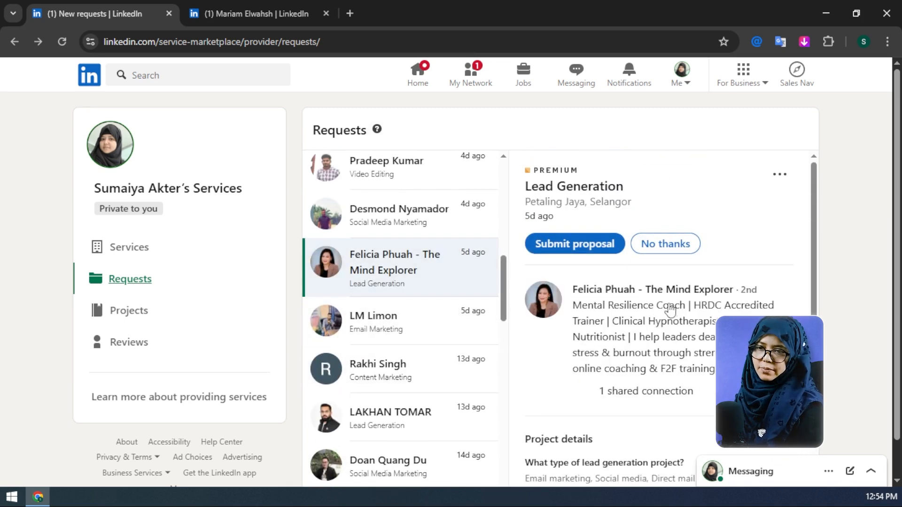
pyautogui.click(594, 254)
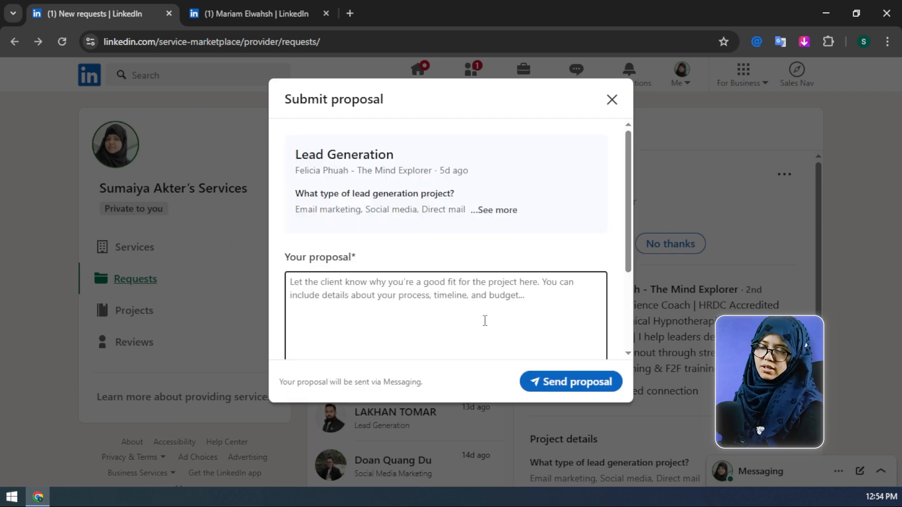
pyautogui.scroll(-3, 371, 192)
pyautogui.scroll(4, 484, 221)
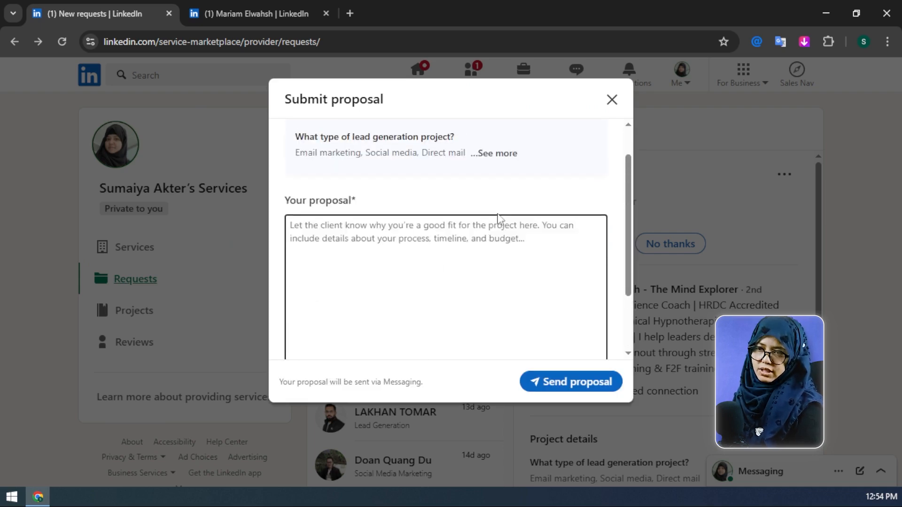
pyautogui.click(497, 210)
pyautogui.scroll(-5, 388, 183)
pyautogui.scroll(5, 387, 239)
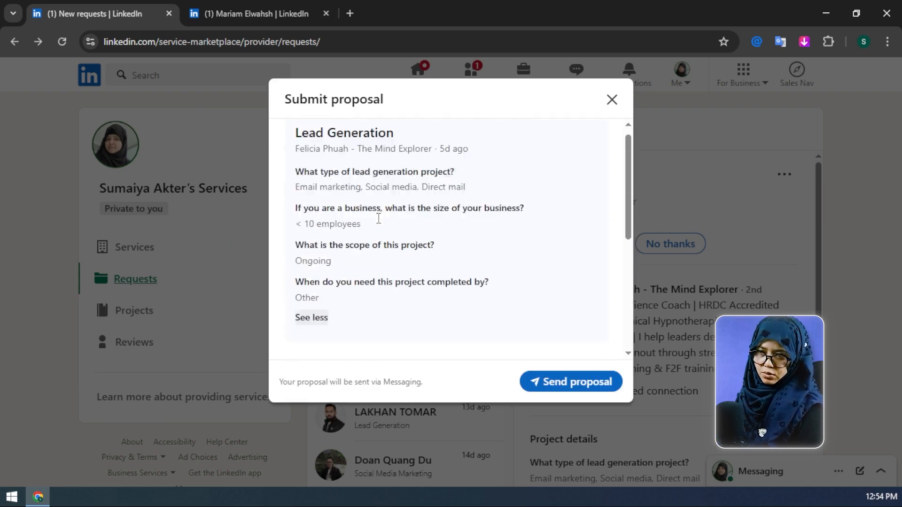
pyautogui.scroll(-4, 354, 214)
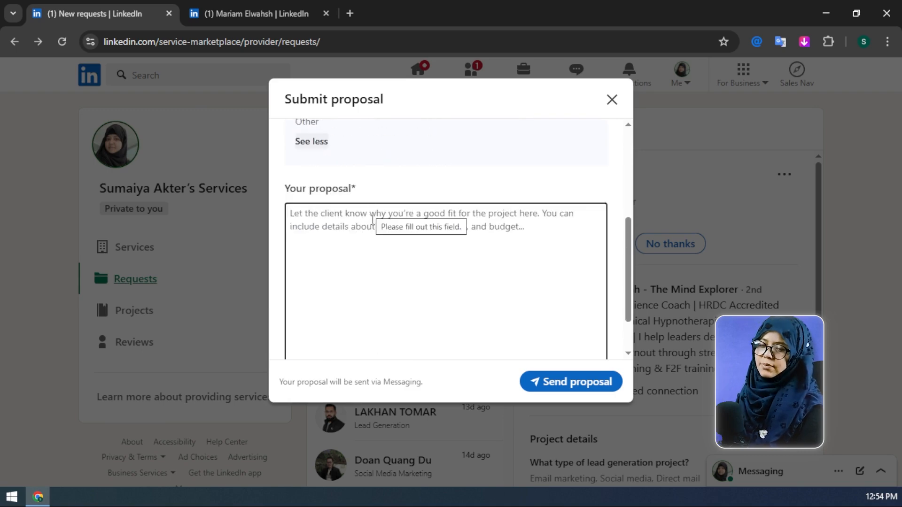
# - Review the proposal form, including the project scope and timing, the proposal text requirements and the phone consultation option
pyautogui.scroll(-2, 367, 225)
pyautogui.scroll(5, 338, 197)
pyautogui.scroll(-3, 353, 272)
pyautogui.scroll(1, 375, 281)
pyautogui.scroll(-3, 410, 269)
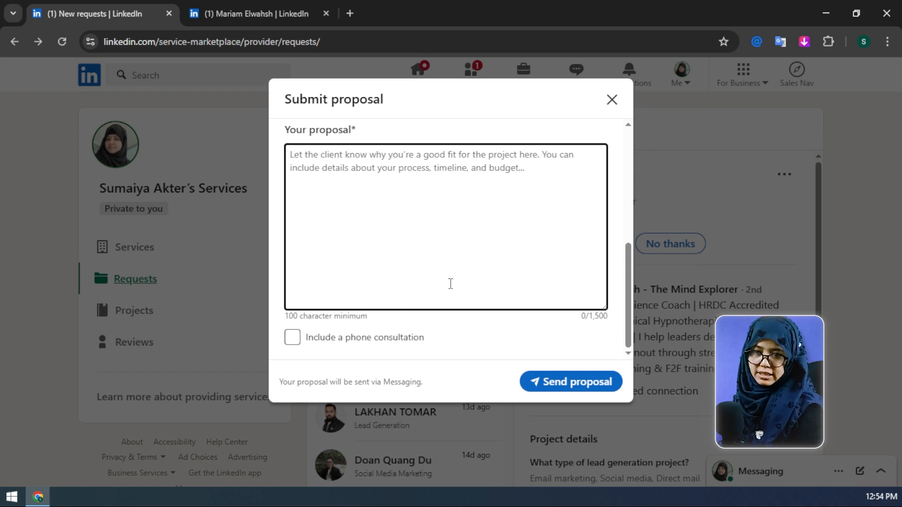
pyautogui.scroll(5, 399, 263)
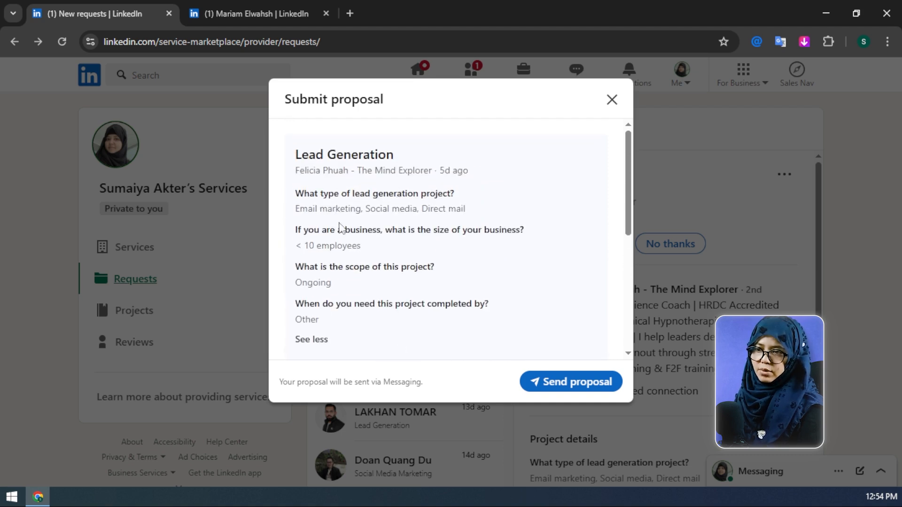
pyautogui.scroll(-1, 393, 262)
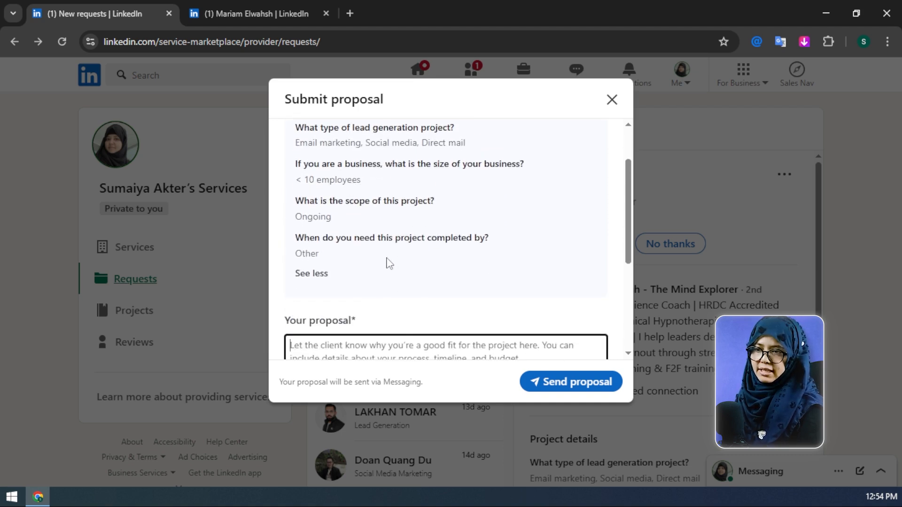
pyautogui.scroll(-1, 375, 289)
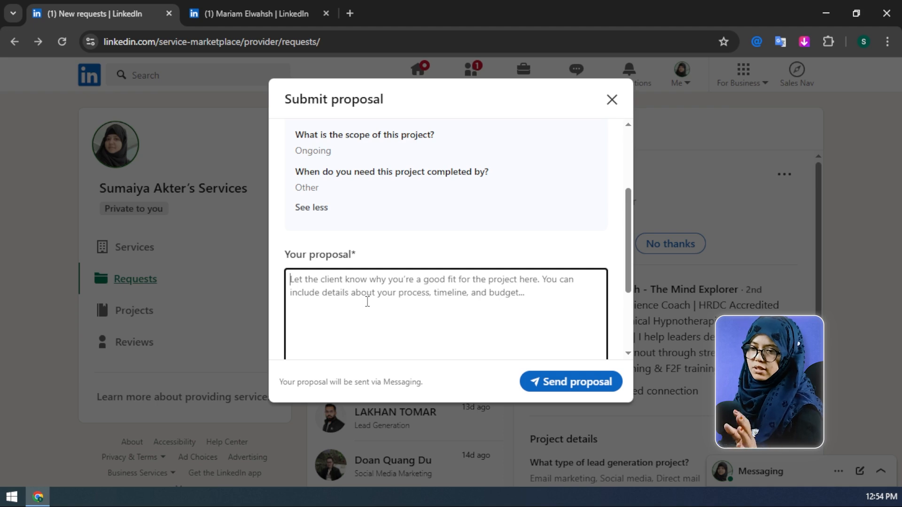
# - Write and send a proposal expressing willingness to join the project, mentioning the connection request, and giving the sample website and the provider's name
pyautogui.write('Hwe')
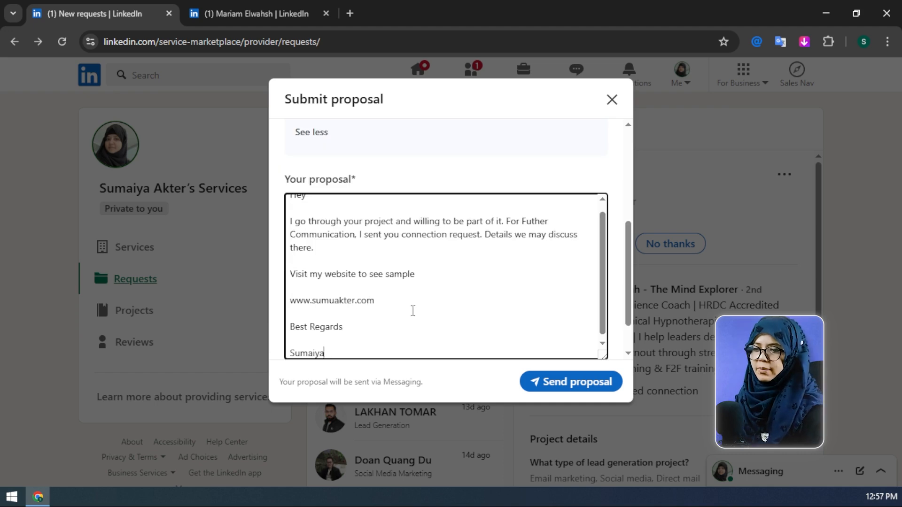
pyautogui.scroll(1, 413, 310)
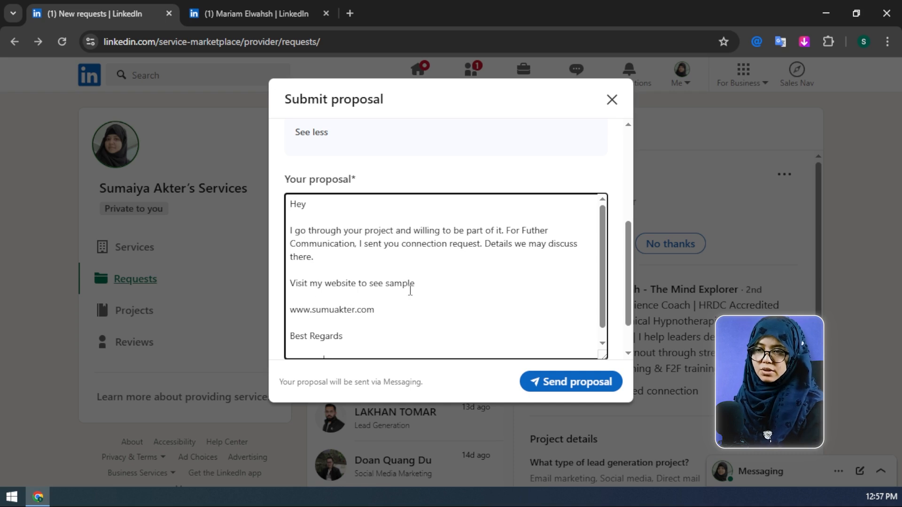
pyautogui.press('Return')
pyautogui.write('Sumaiya')
pyautogui.scroll(-1, 371, 305)
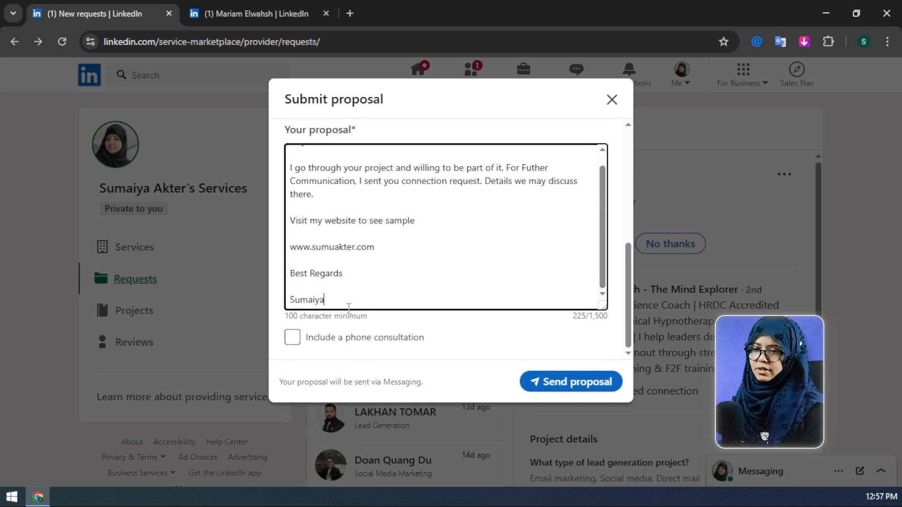
pyautogui.click(393, 249)
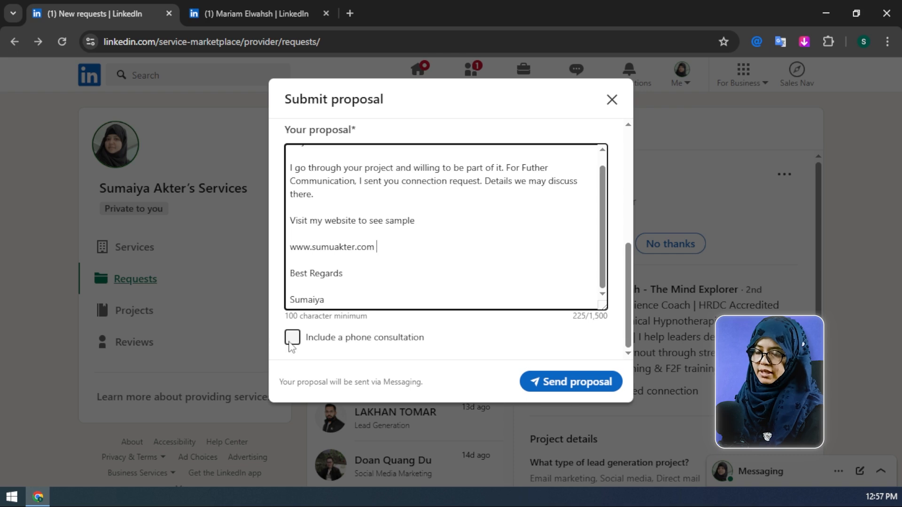
pyautogui.click(580, 387)
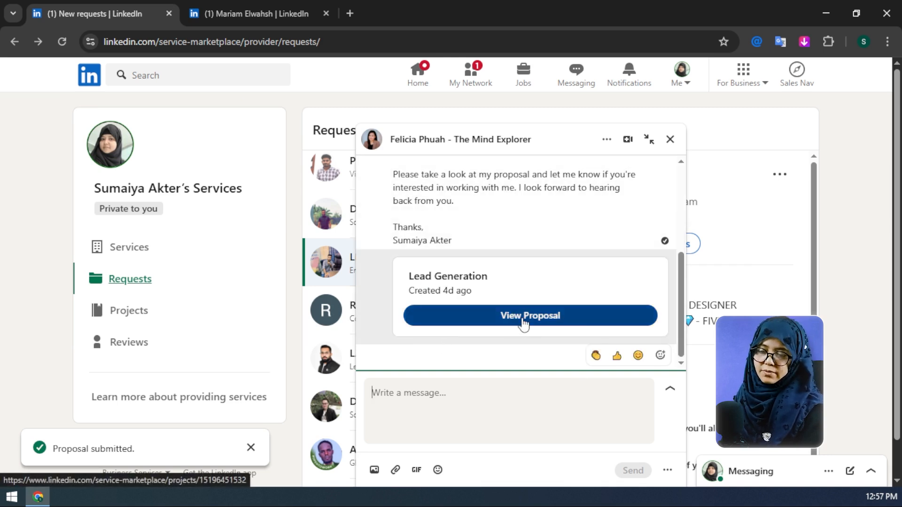
# - Read the proposal message in the Lead Generation client's conversation and open that client's profile
pyautogui.scroll(2, 488, 311)
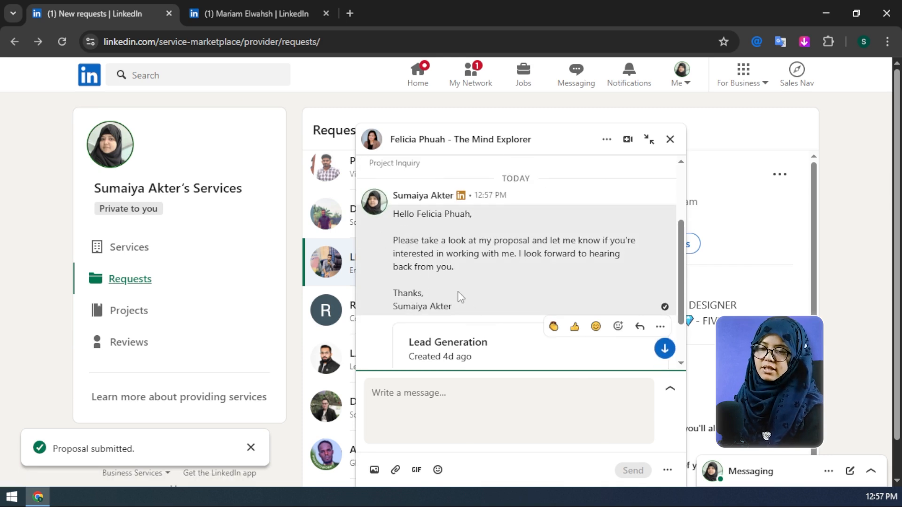
pyautogui.scroll(-2, 467, 297)
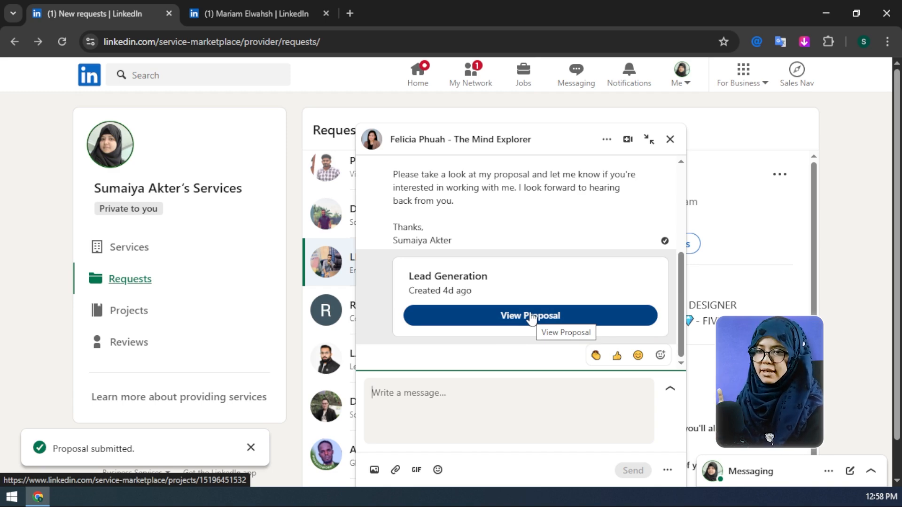
pyautogui.click(428, 141)
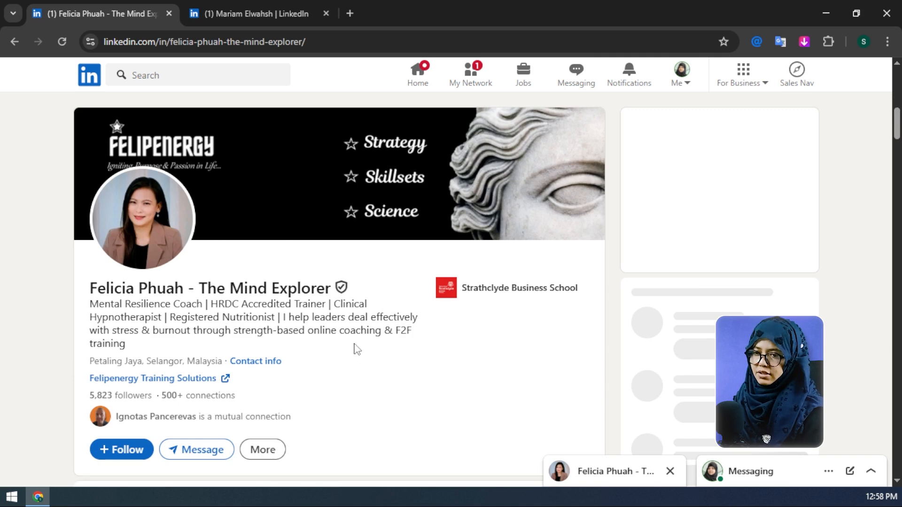
pyautogui.scroll(-1, 282, 375)
# - Invite the Lead Generation client to connect with the note "Hi I sent my proposal as per your request . Much appreciate if we can conntent . Thanks"
pyautogui.click(262, 386)
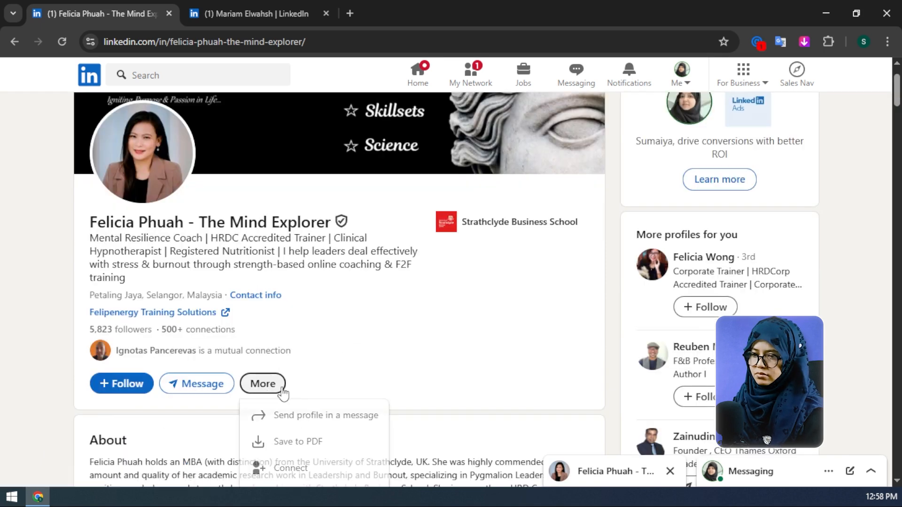
pyautogui.scroll(-1, 277, 388)
pyautogui.scroll(-1, 277, 371)
pyautogui.click(272, 323)
pyautogui.scroll(-2, 282, 338)
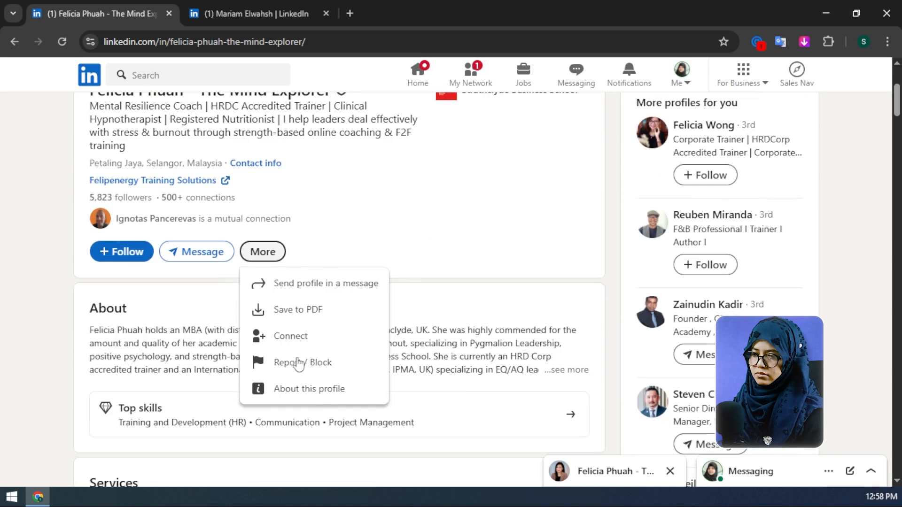
pyautogui.click(316, 338)
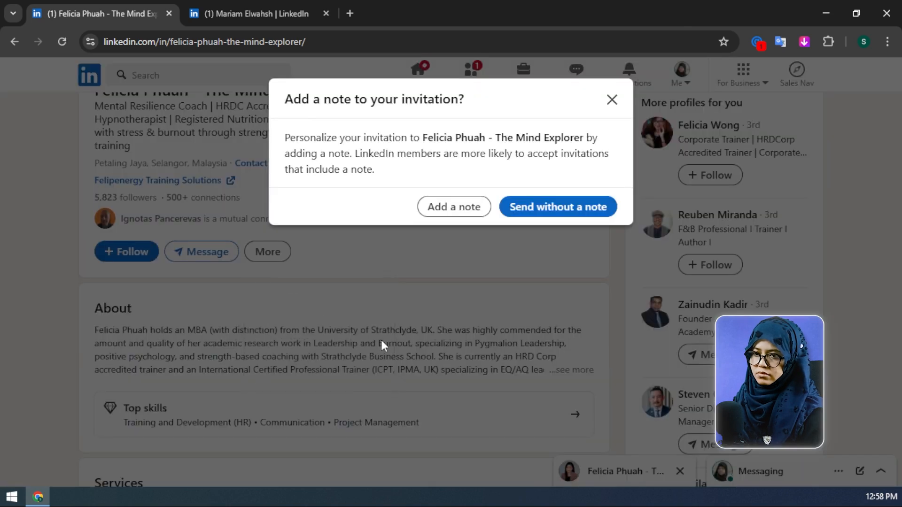
pyautogui.click(454, 206)
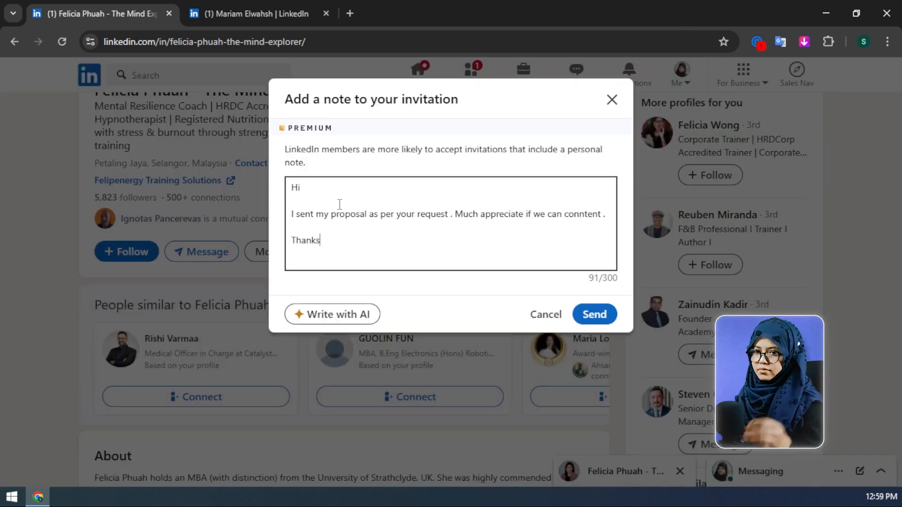
pyautogui.click(589, 319)
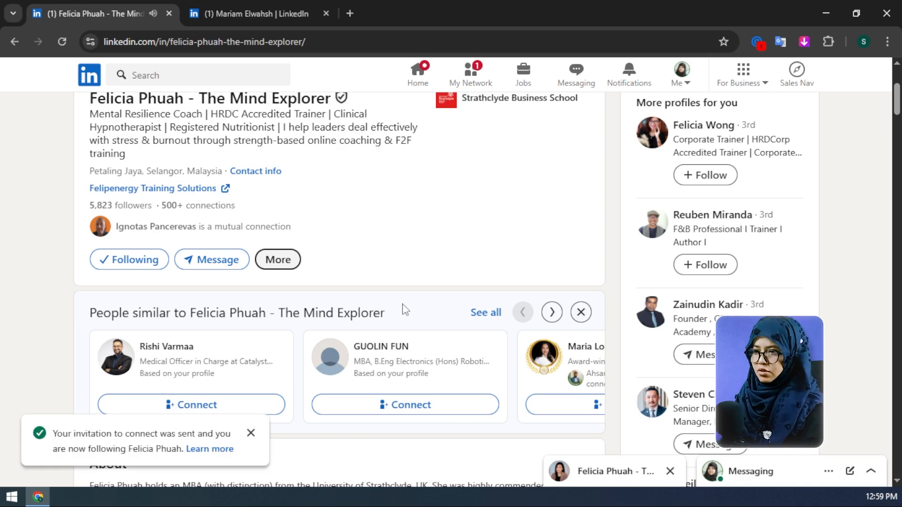
# - Leave the client's profile and go to the LinkedIn home feed
pyautogui.scroll(1, 443, 336)
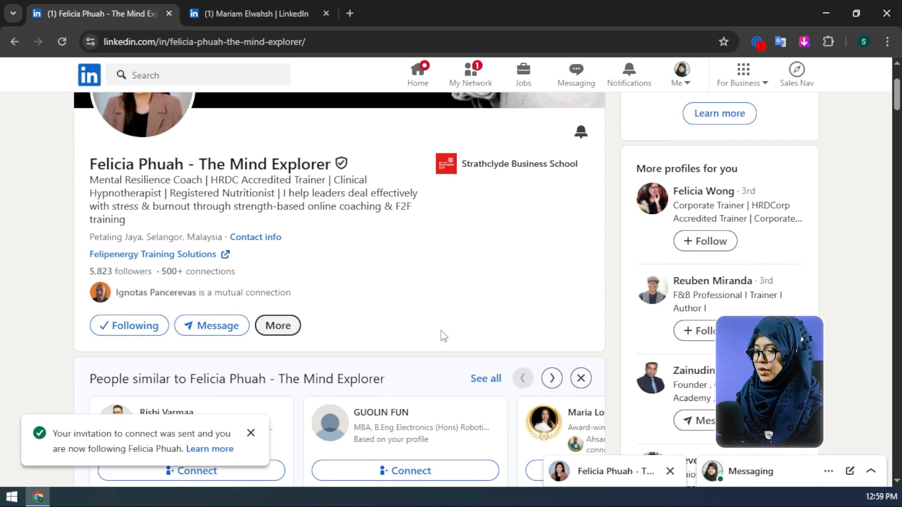
pyautogui.scroll(3, 444, 336)
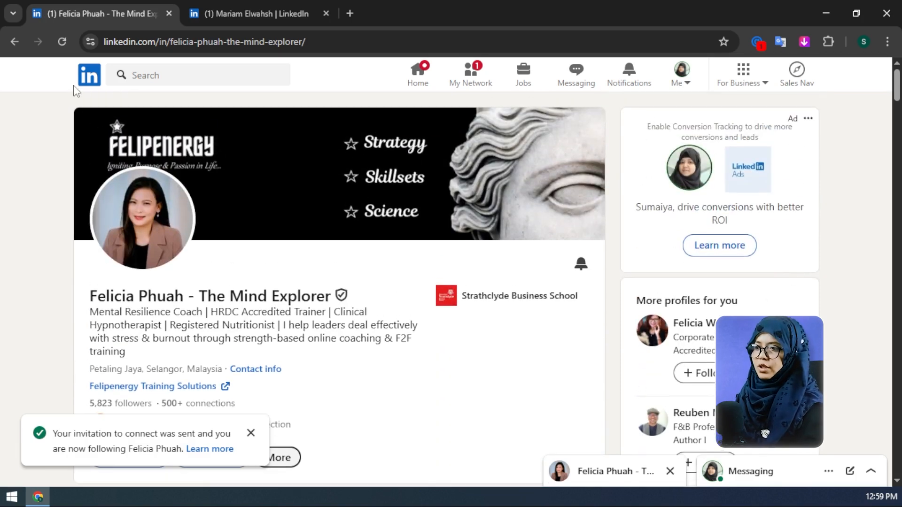
pyautogui.click(94, 82)
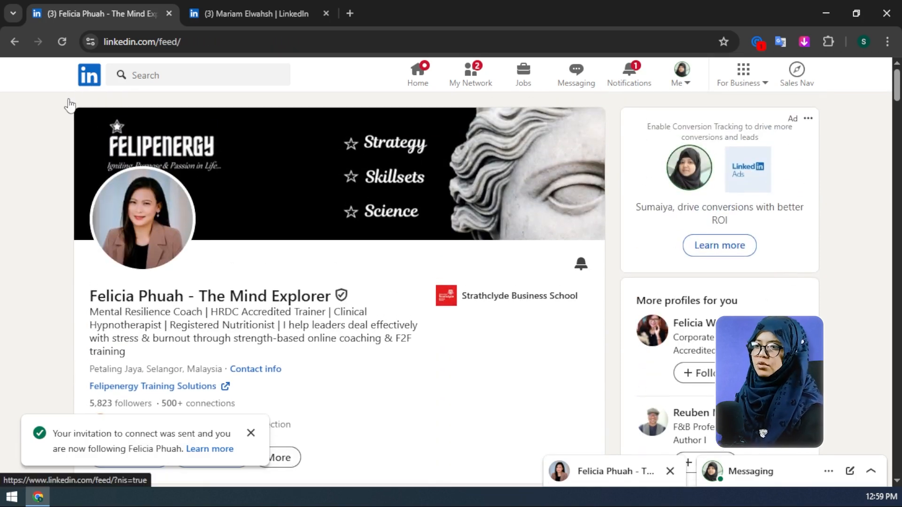